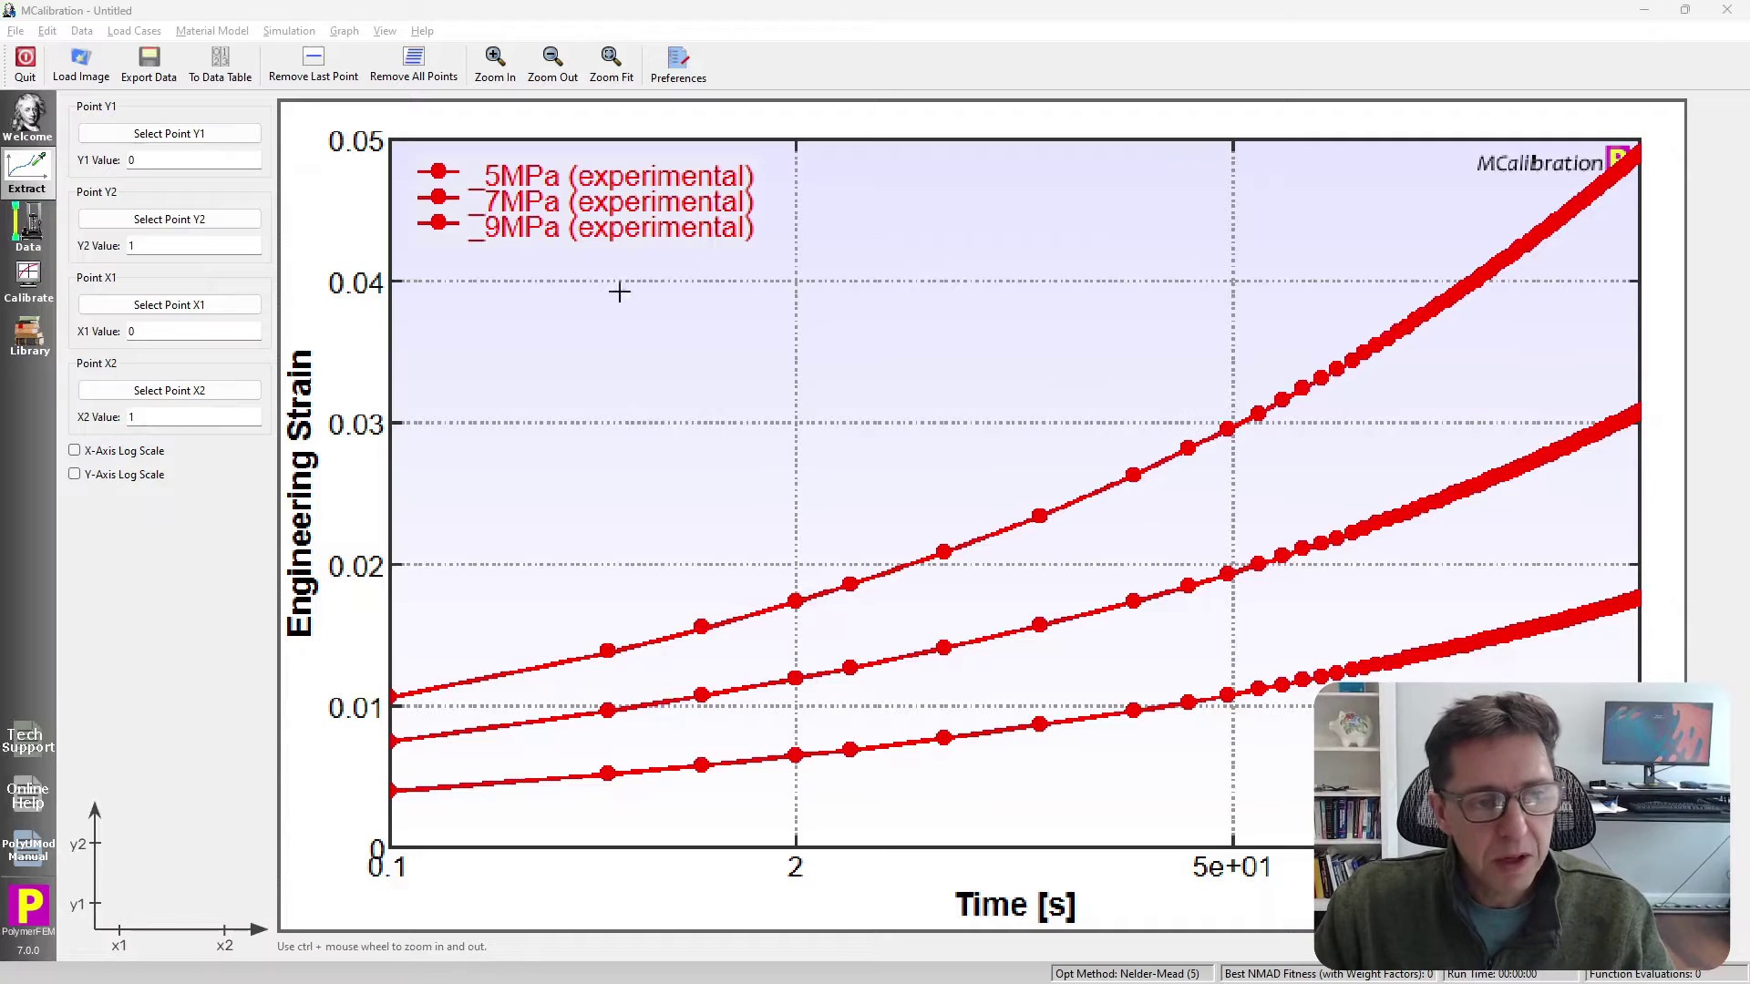
Create a new data table with 100 rows and 2 columns in the Data workspace.
{"action": "left_click", "coordinate": [27, 286]}
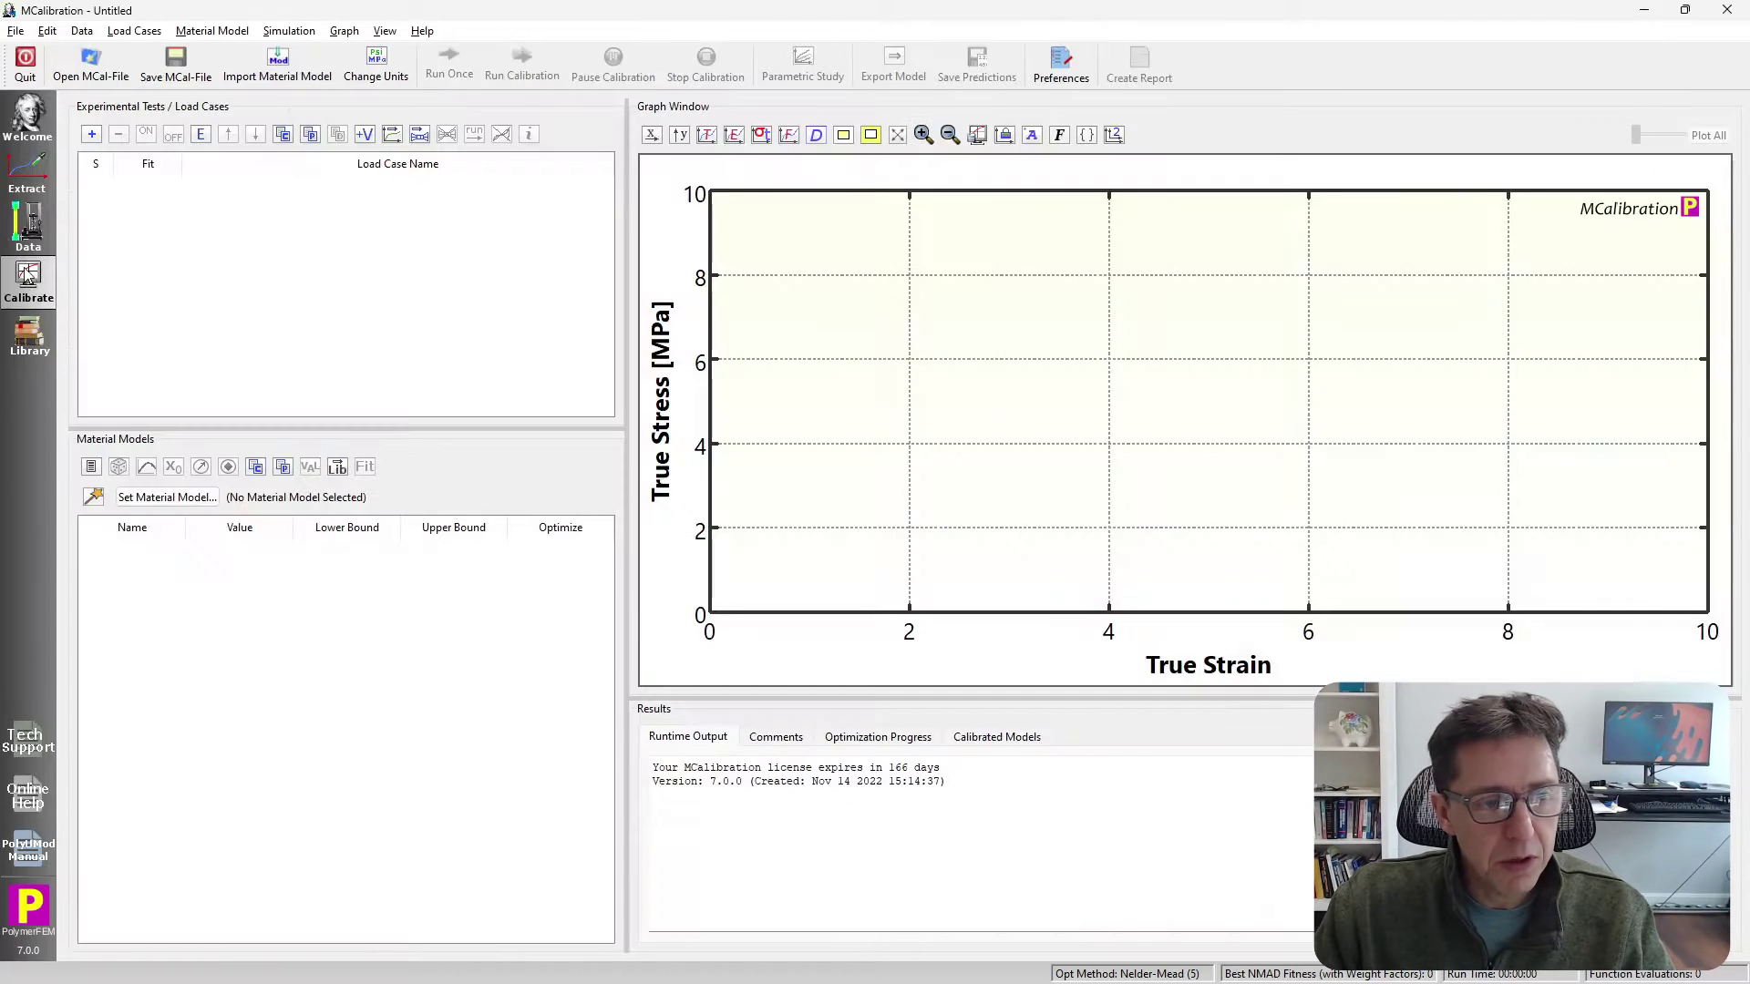
{"action": "left_click", "coordinate": [28, 227]}
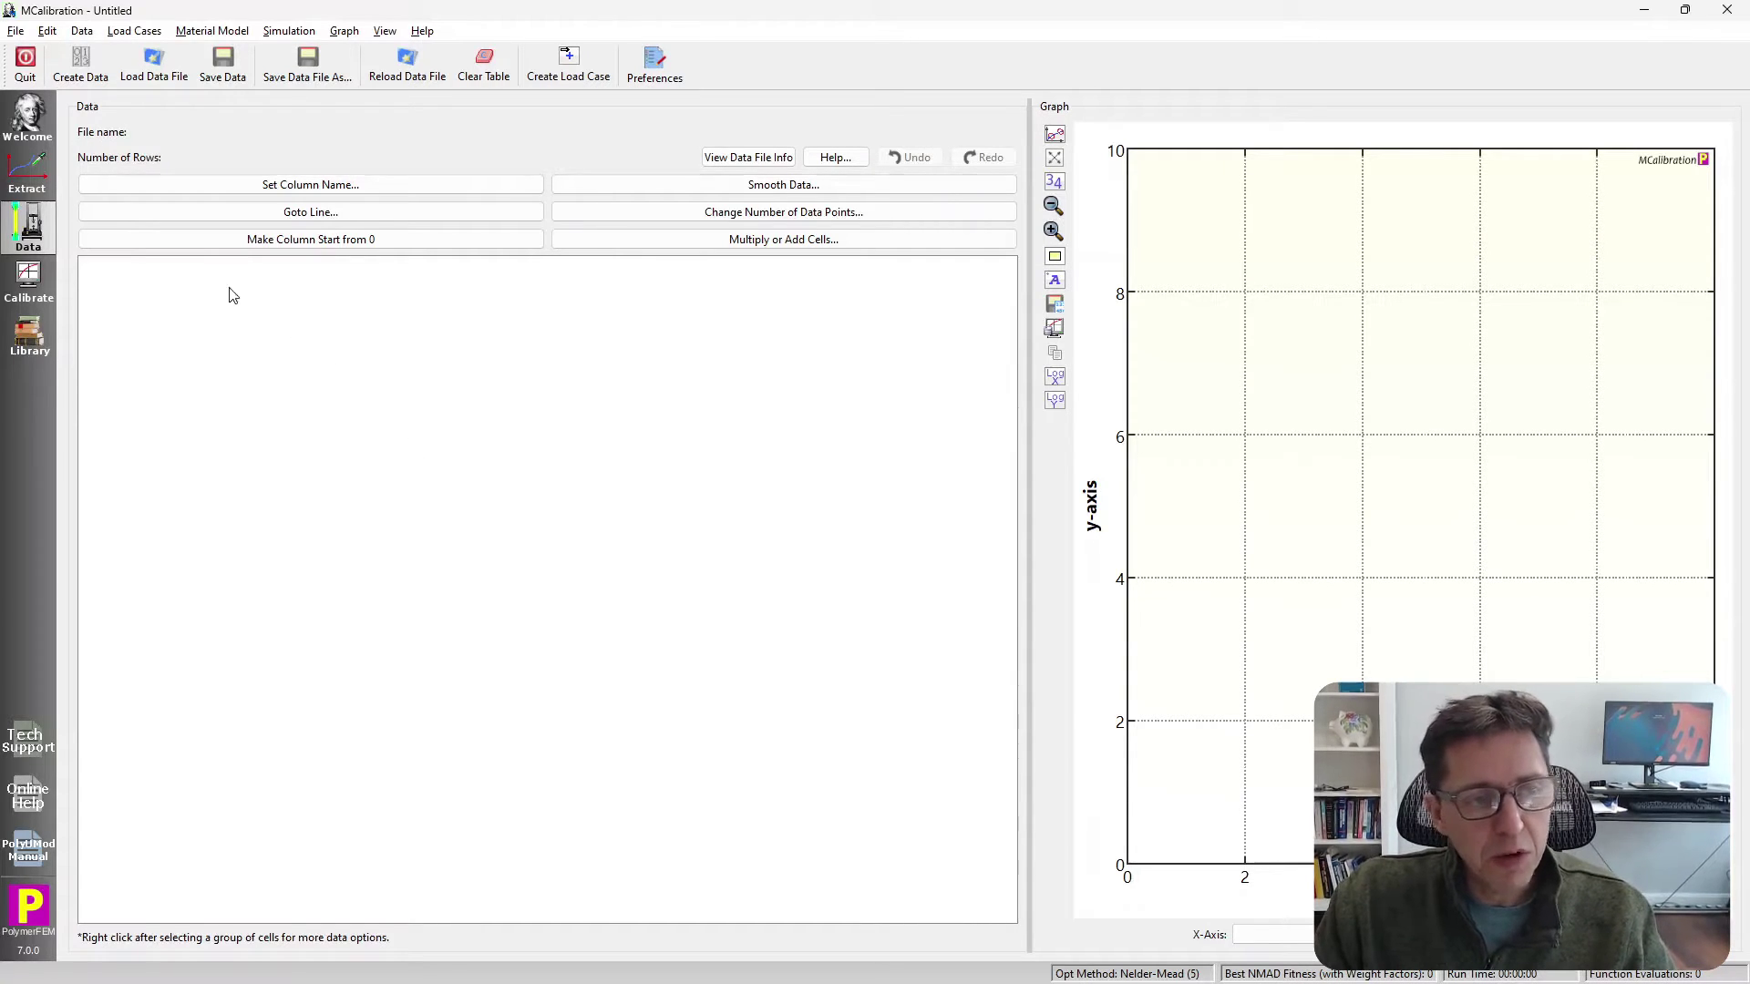
{"action": "left_click", "coordinate": [82, 68]}
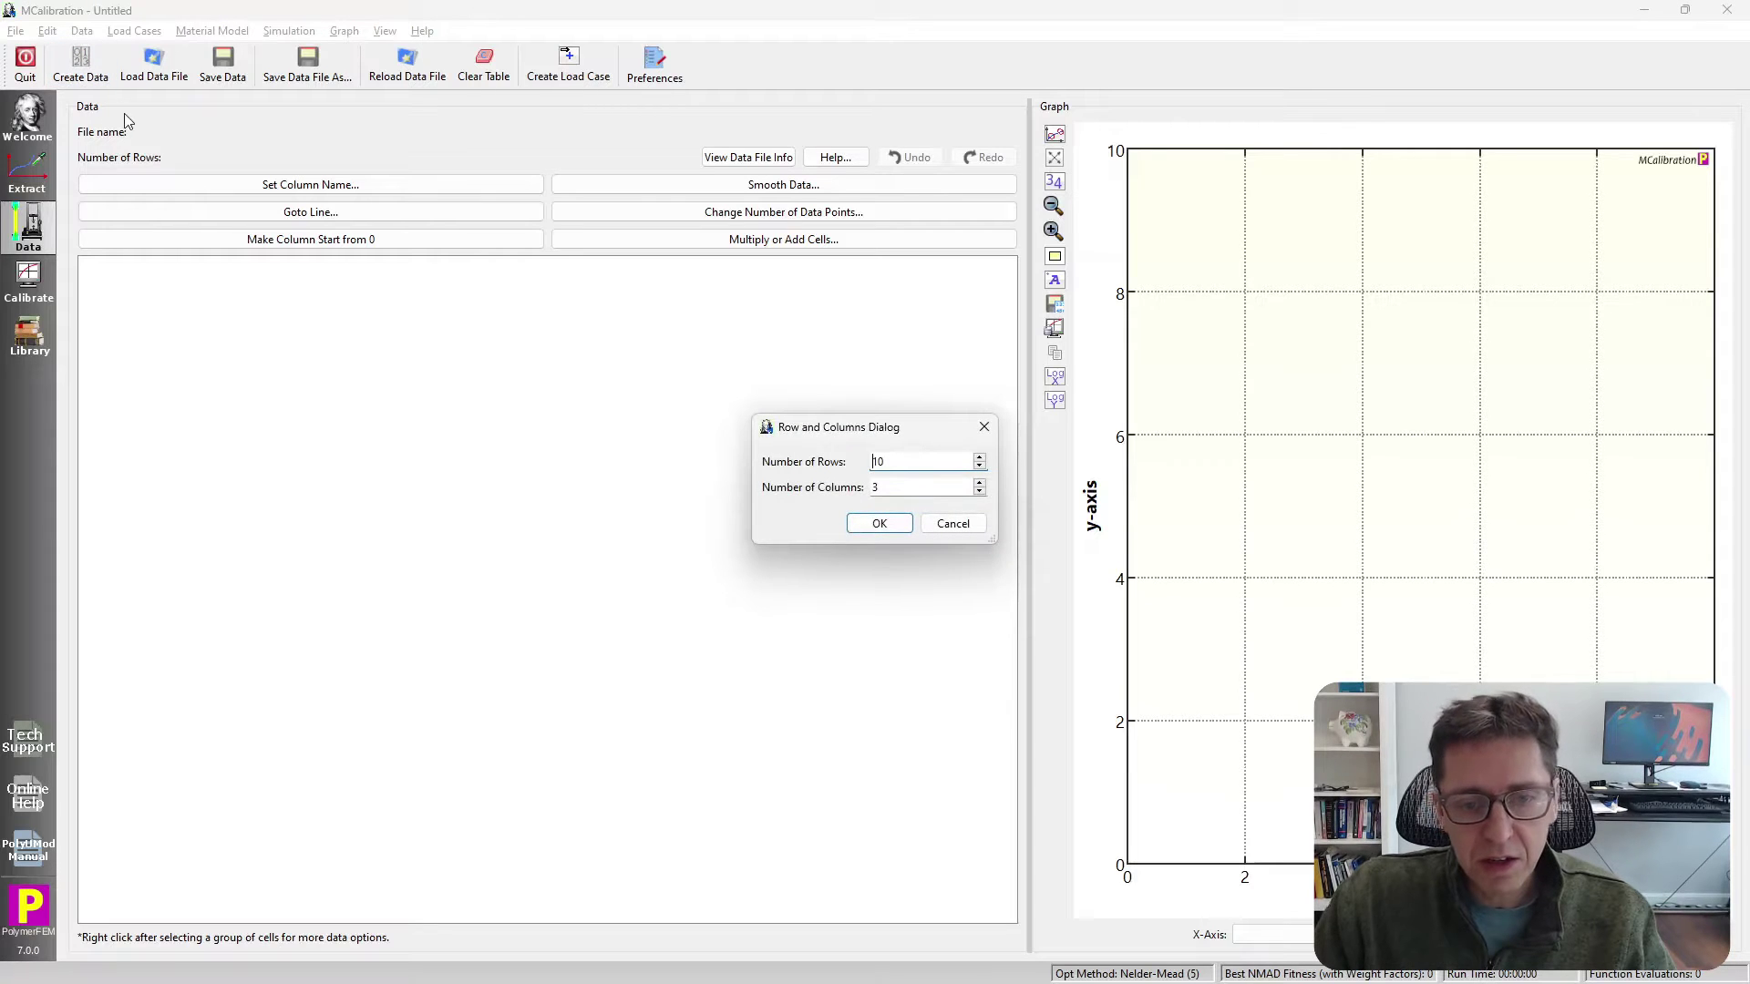
{"action": "type", "text": "00"}
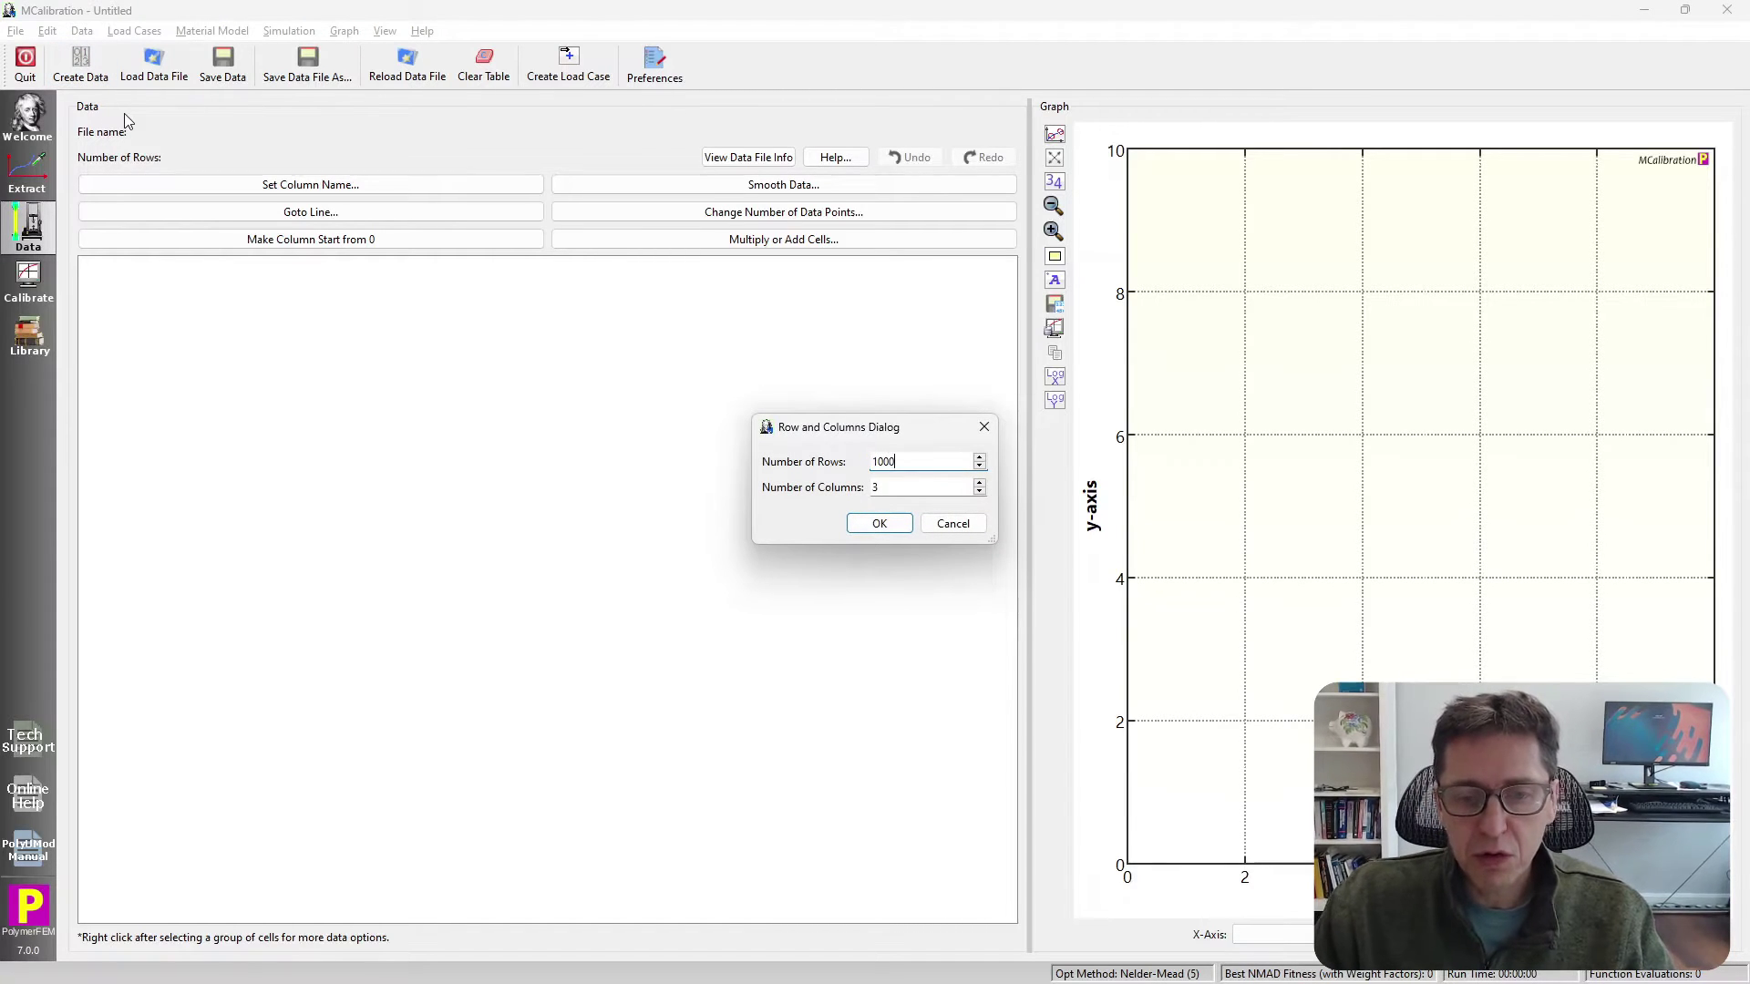
{"action": "key", "text": "BackSpace"}
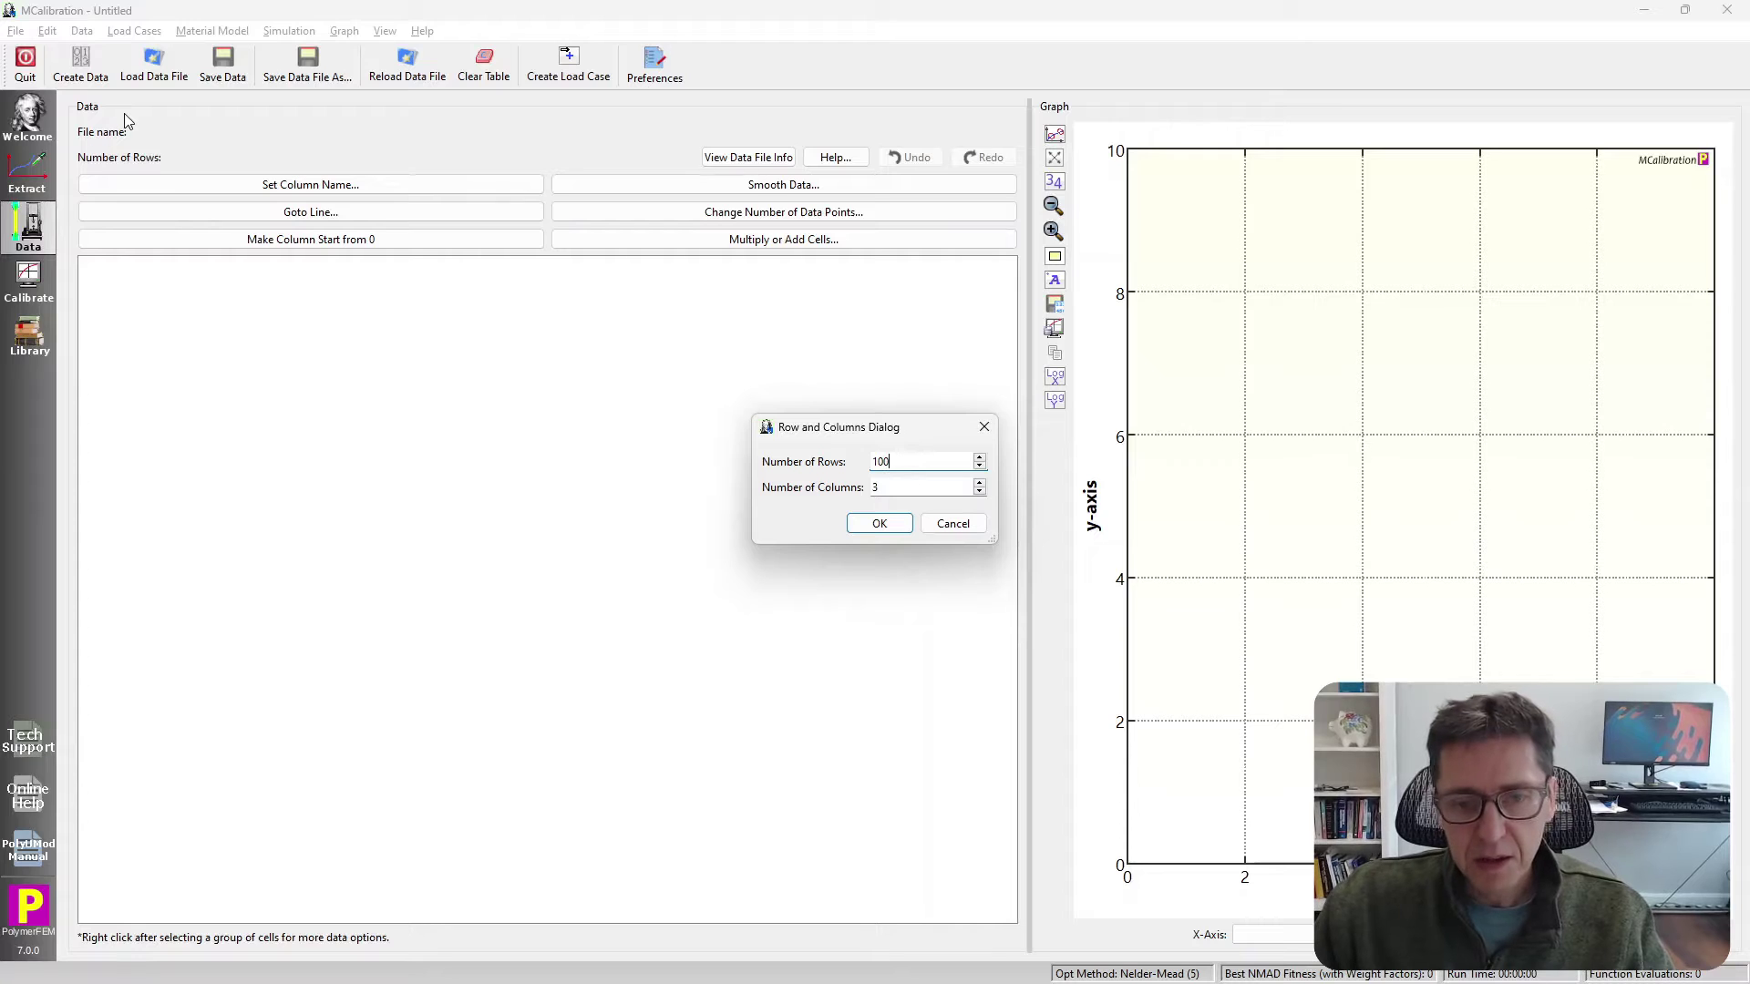
{"action": "type", "text": "2"}
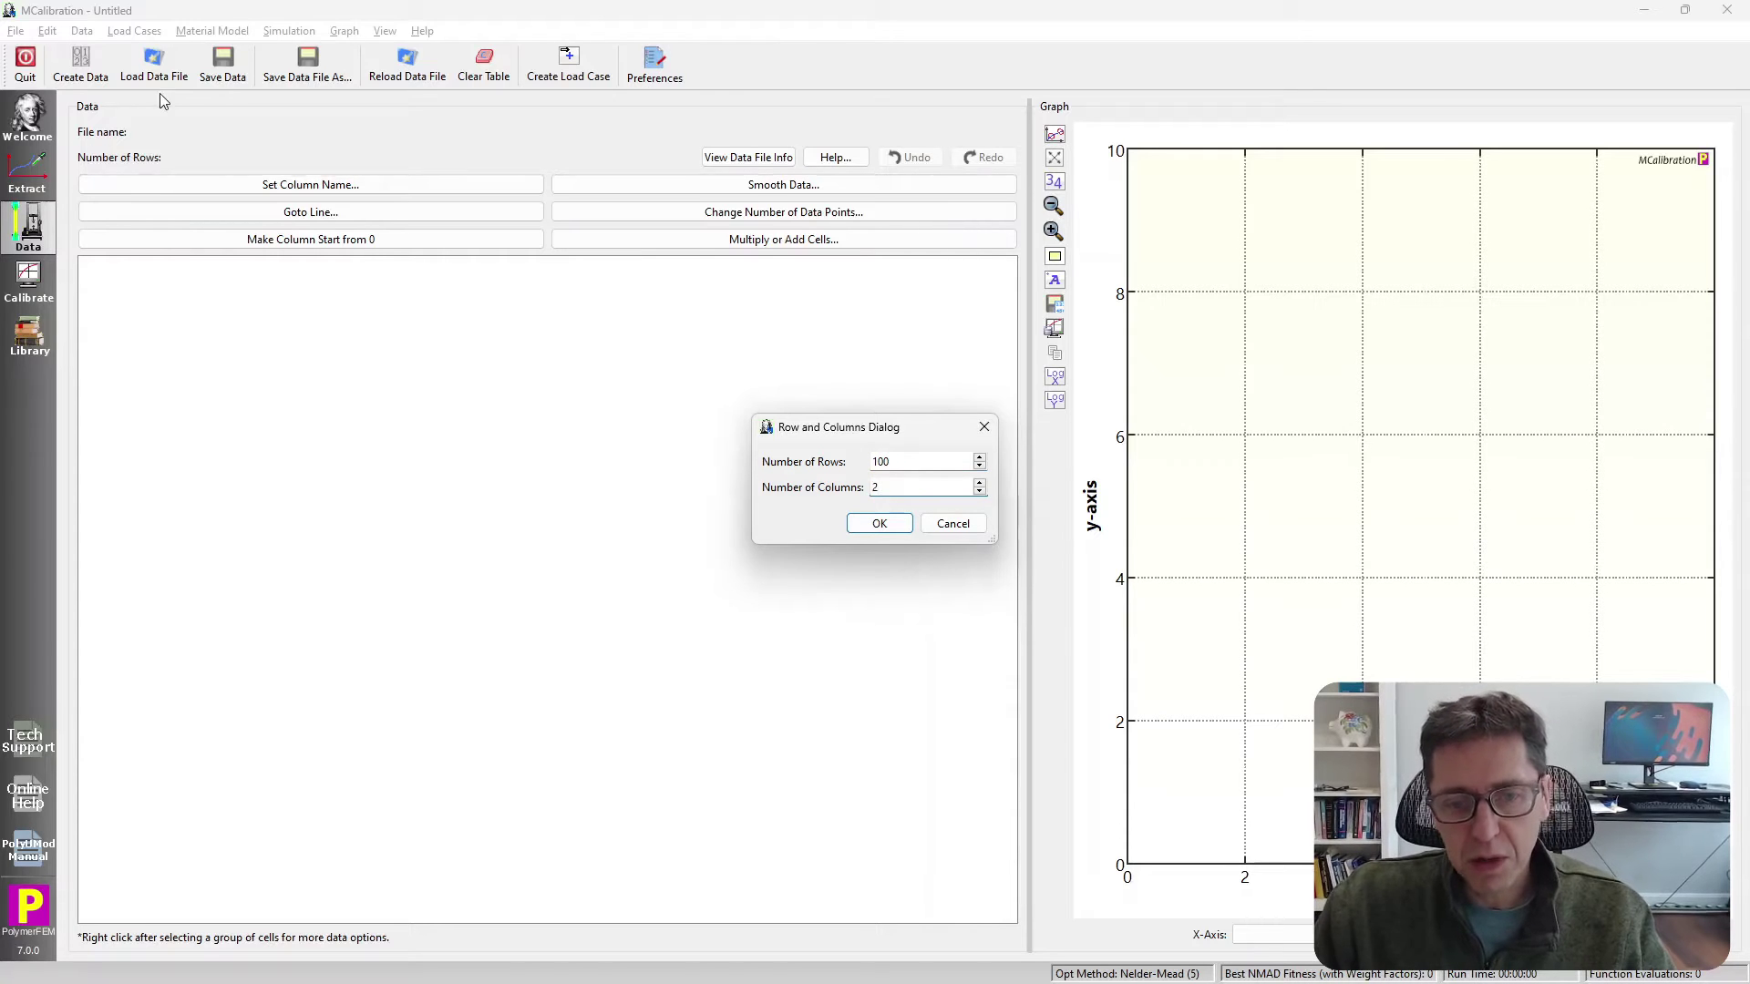
{"action": "left_click", "coordinate": [889, 523]}
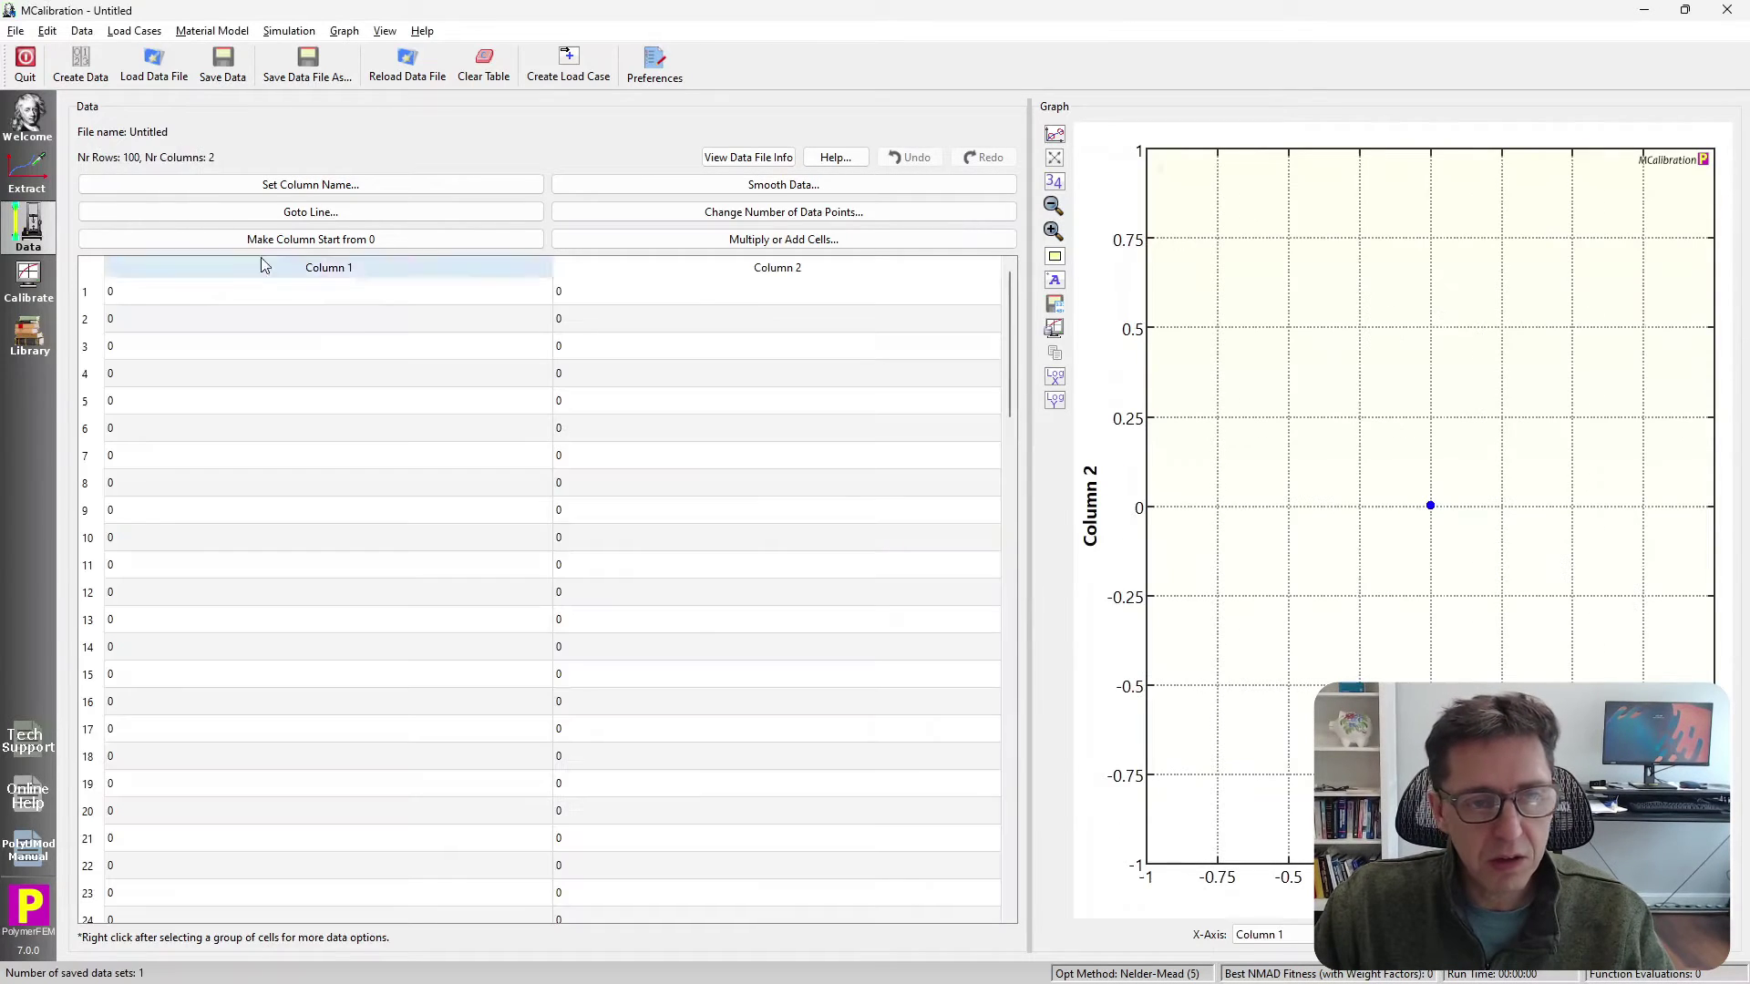
Rename Column 1 to Time.
{"action": "left_click", "coordinate": [224, 301]}
{"action": "left_click", "coordinate": [301, 184]}
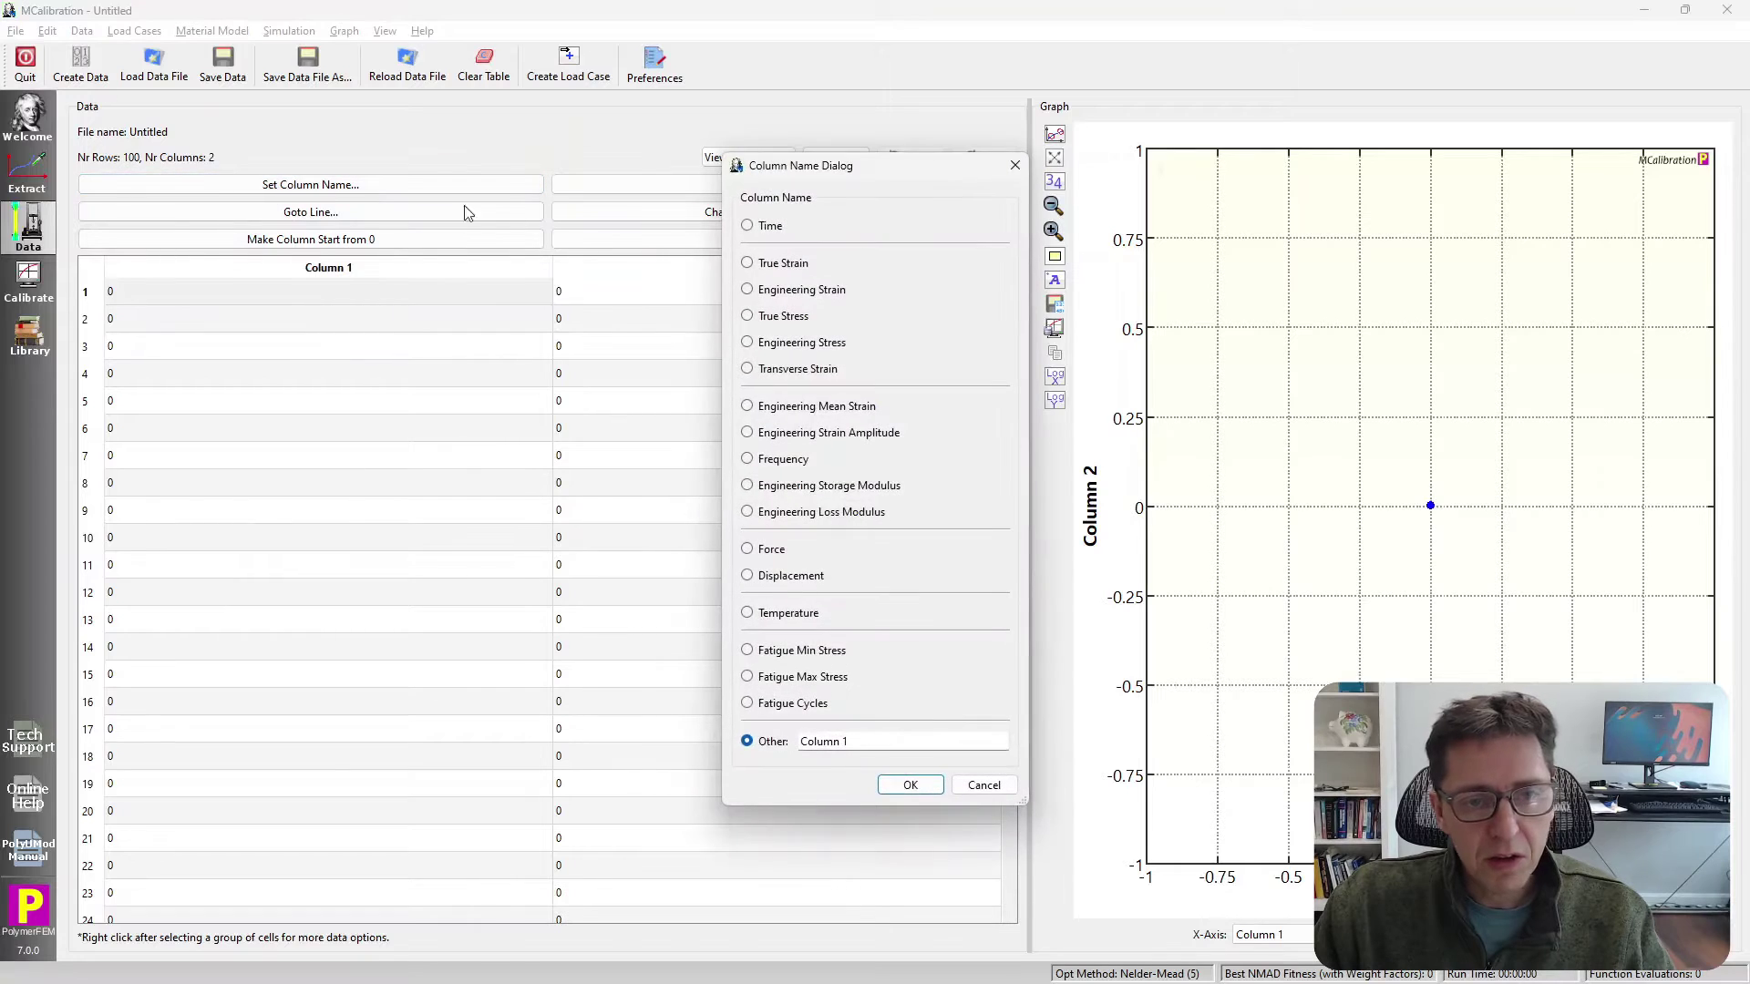
{"action": "left_click", "coordinate": [823, 291]}
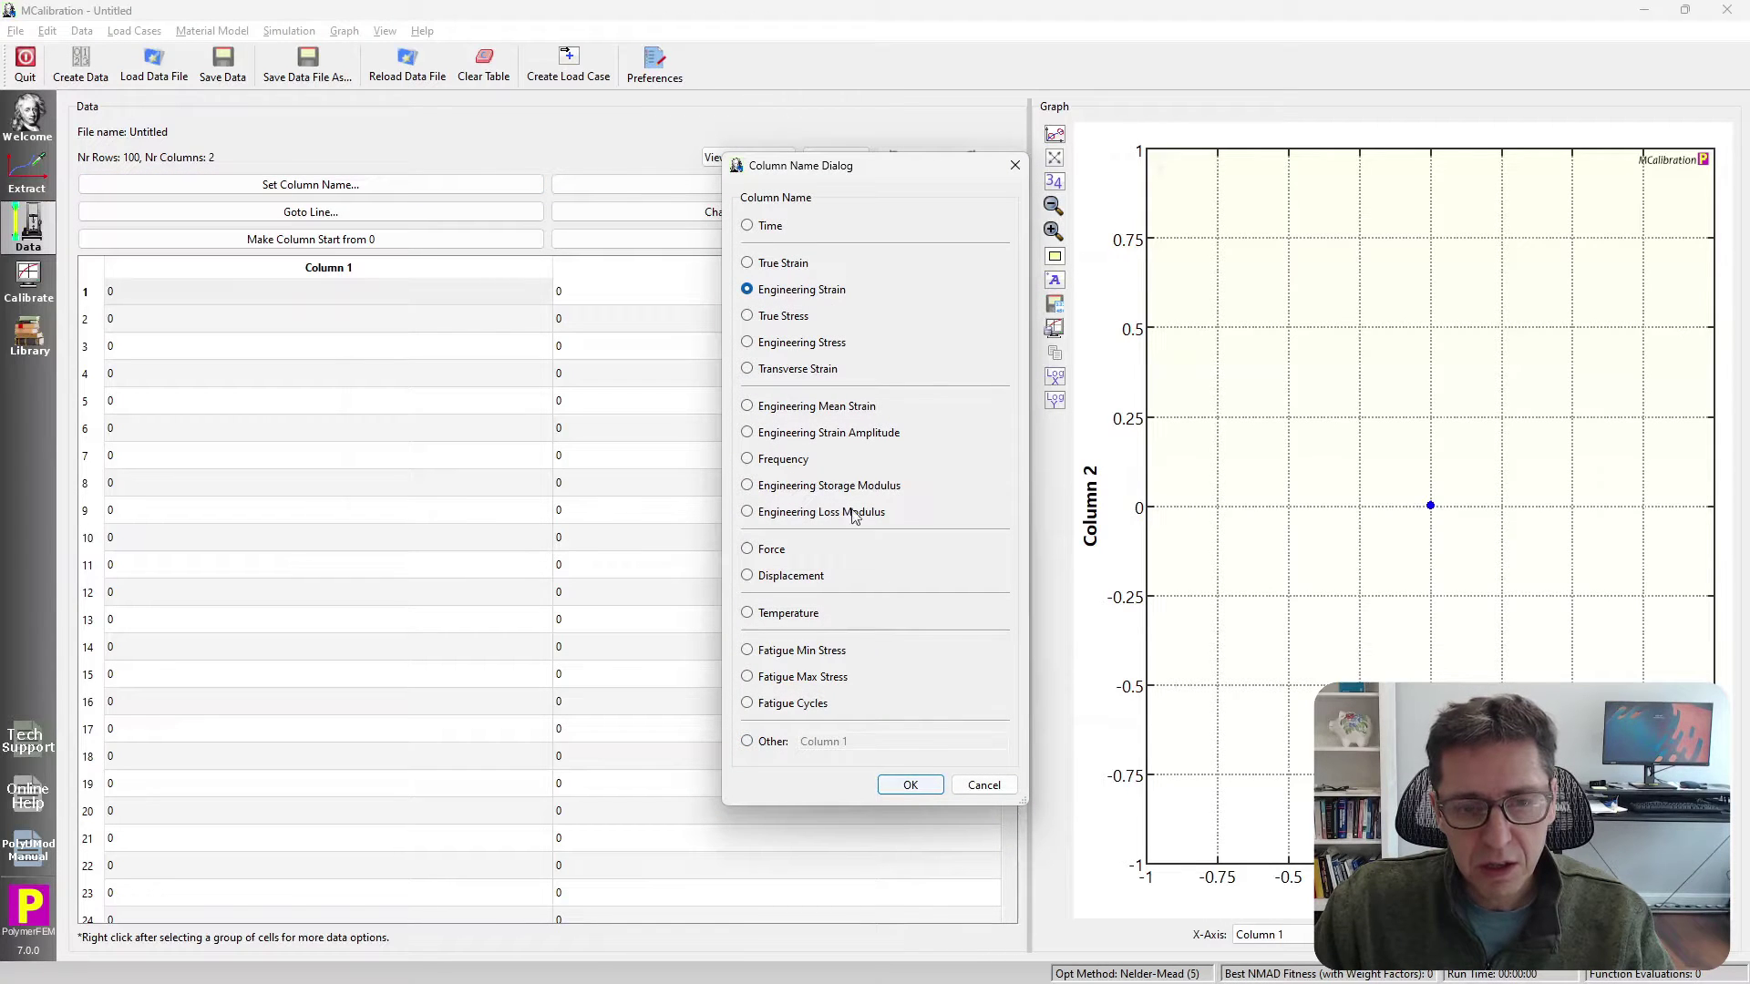
{"action": "left_click", "coordinate": [758, 227]}
{"action": "left_click", "coordinate": [909, 786]}
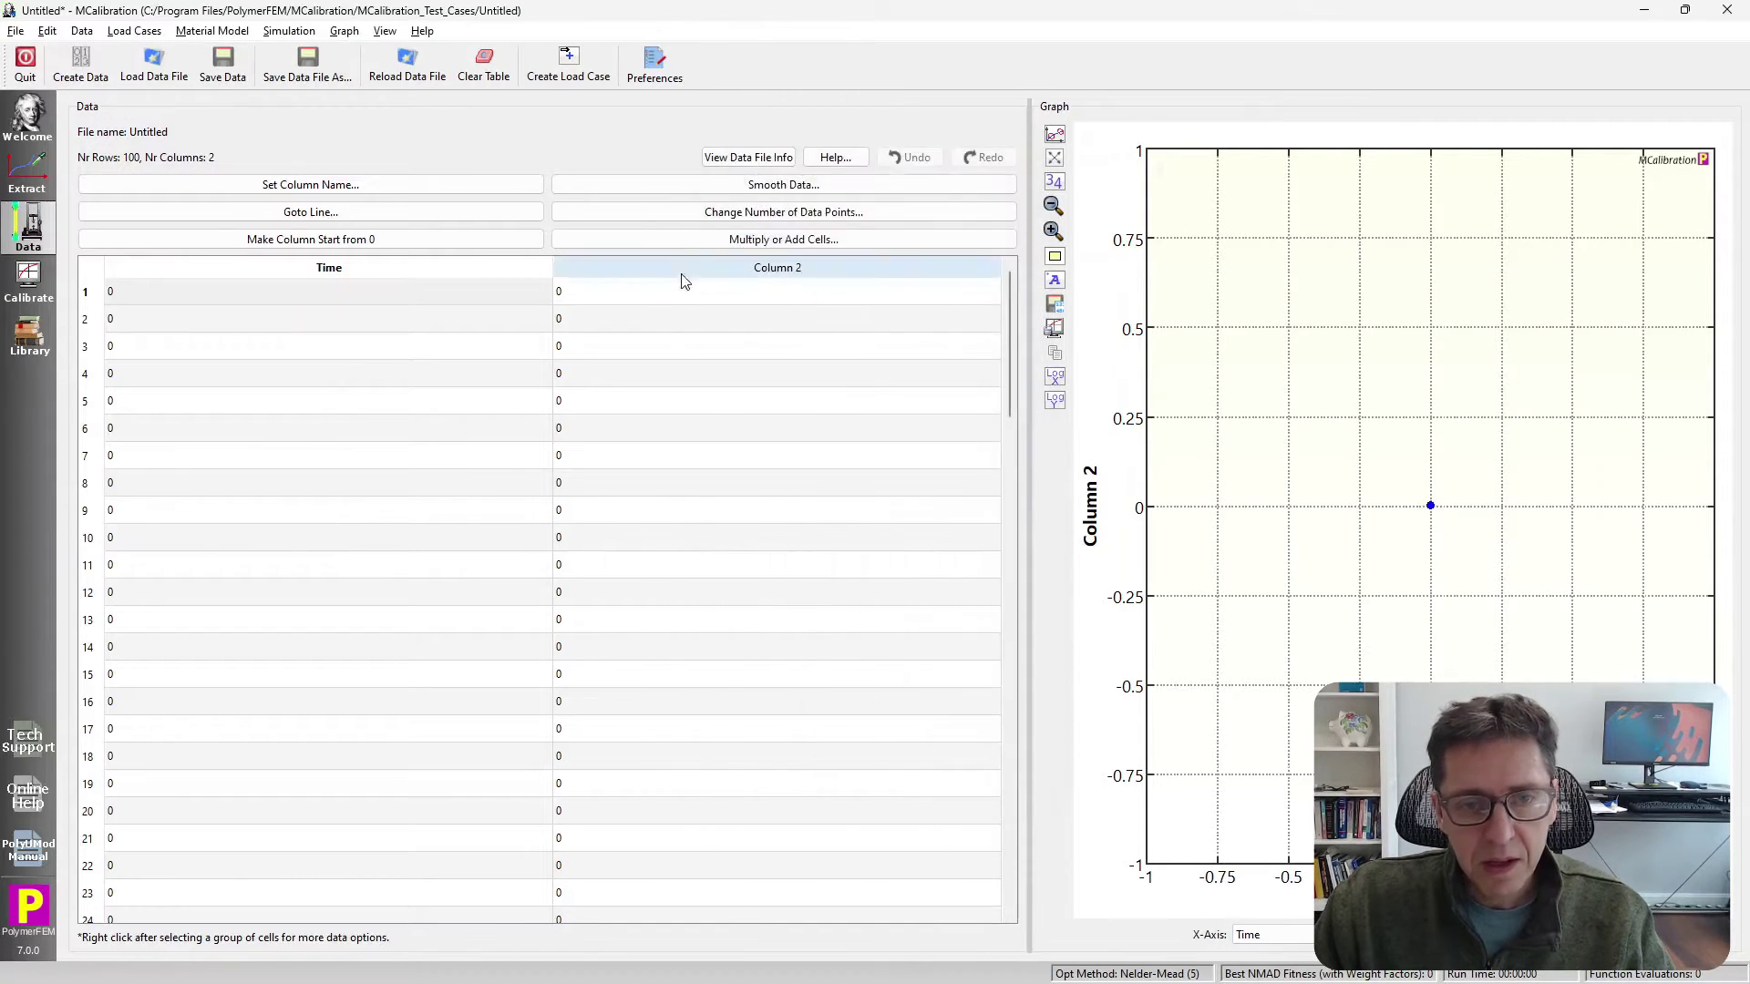
Rename Column 2 to Engineering Strain.
{"action": "left_click", "coordinate": [702, 351]}
{"action": "left_click", "coordinate": [412, 189]}
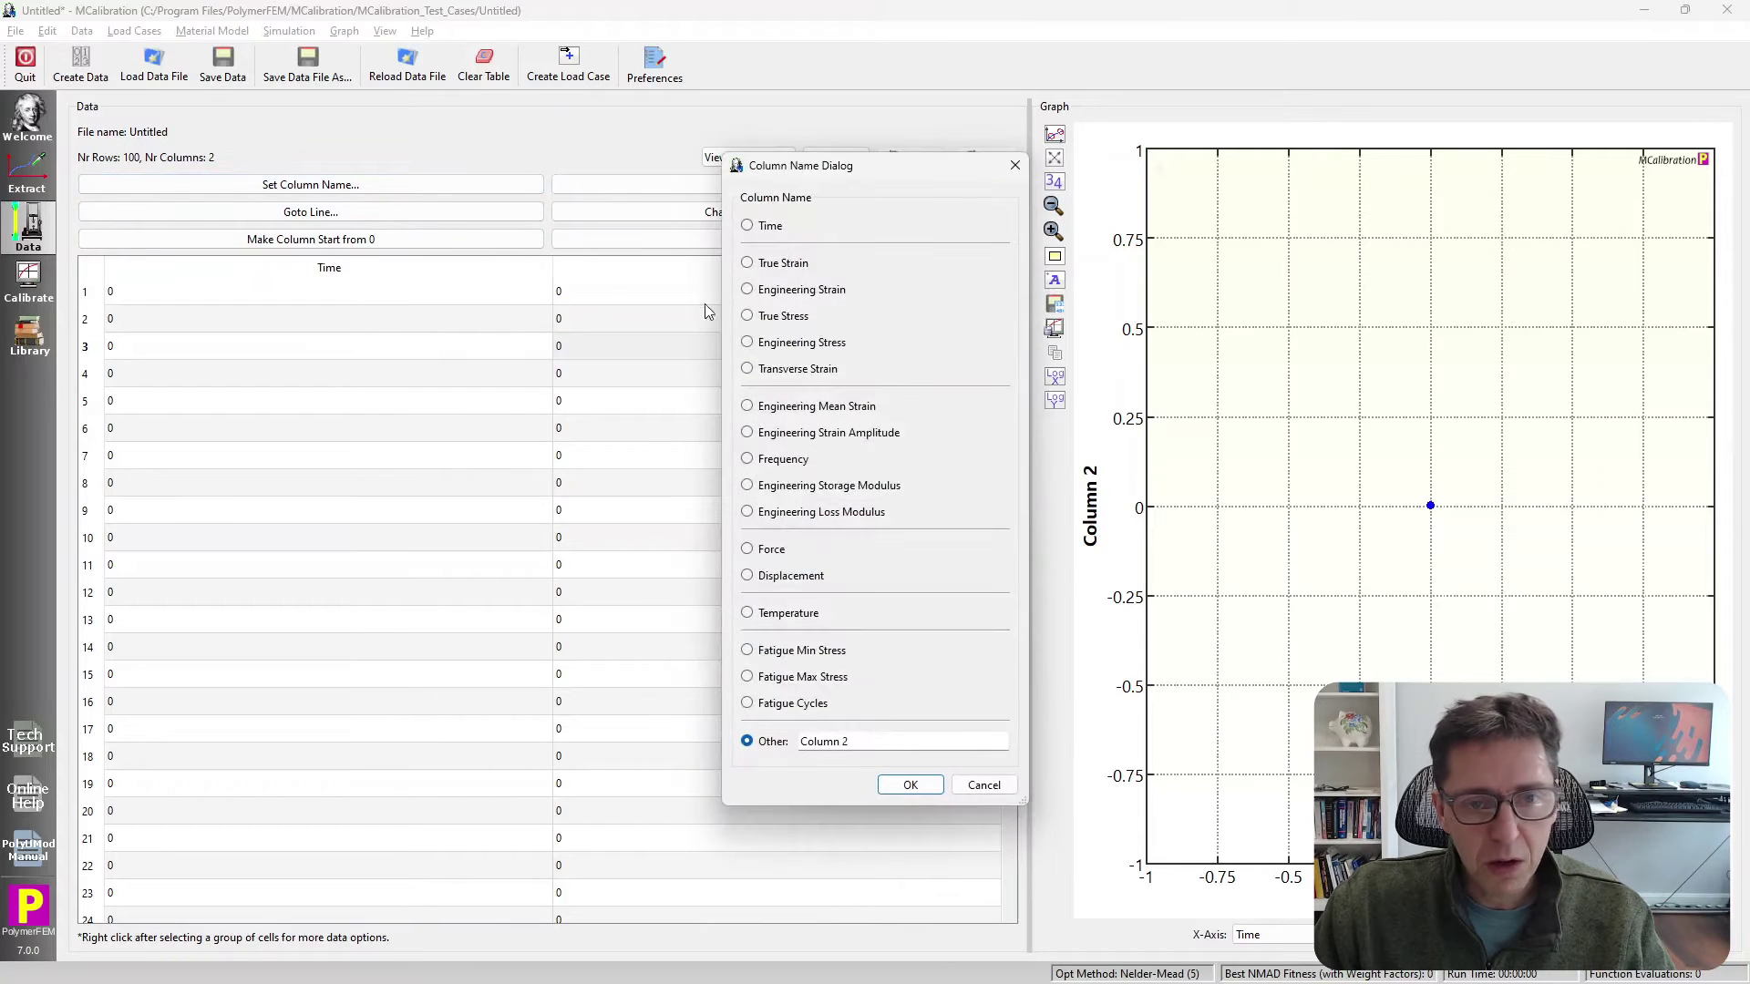
{"action": "left_click", "coordinate": [794, 291]}
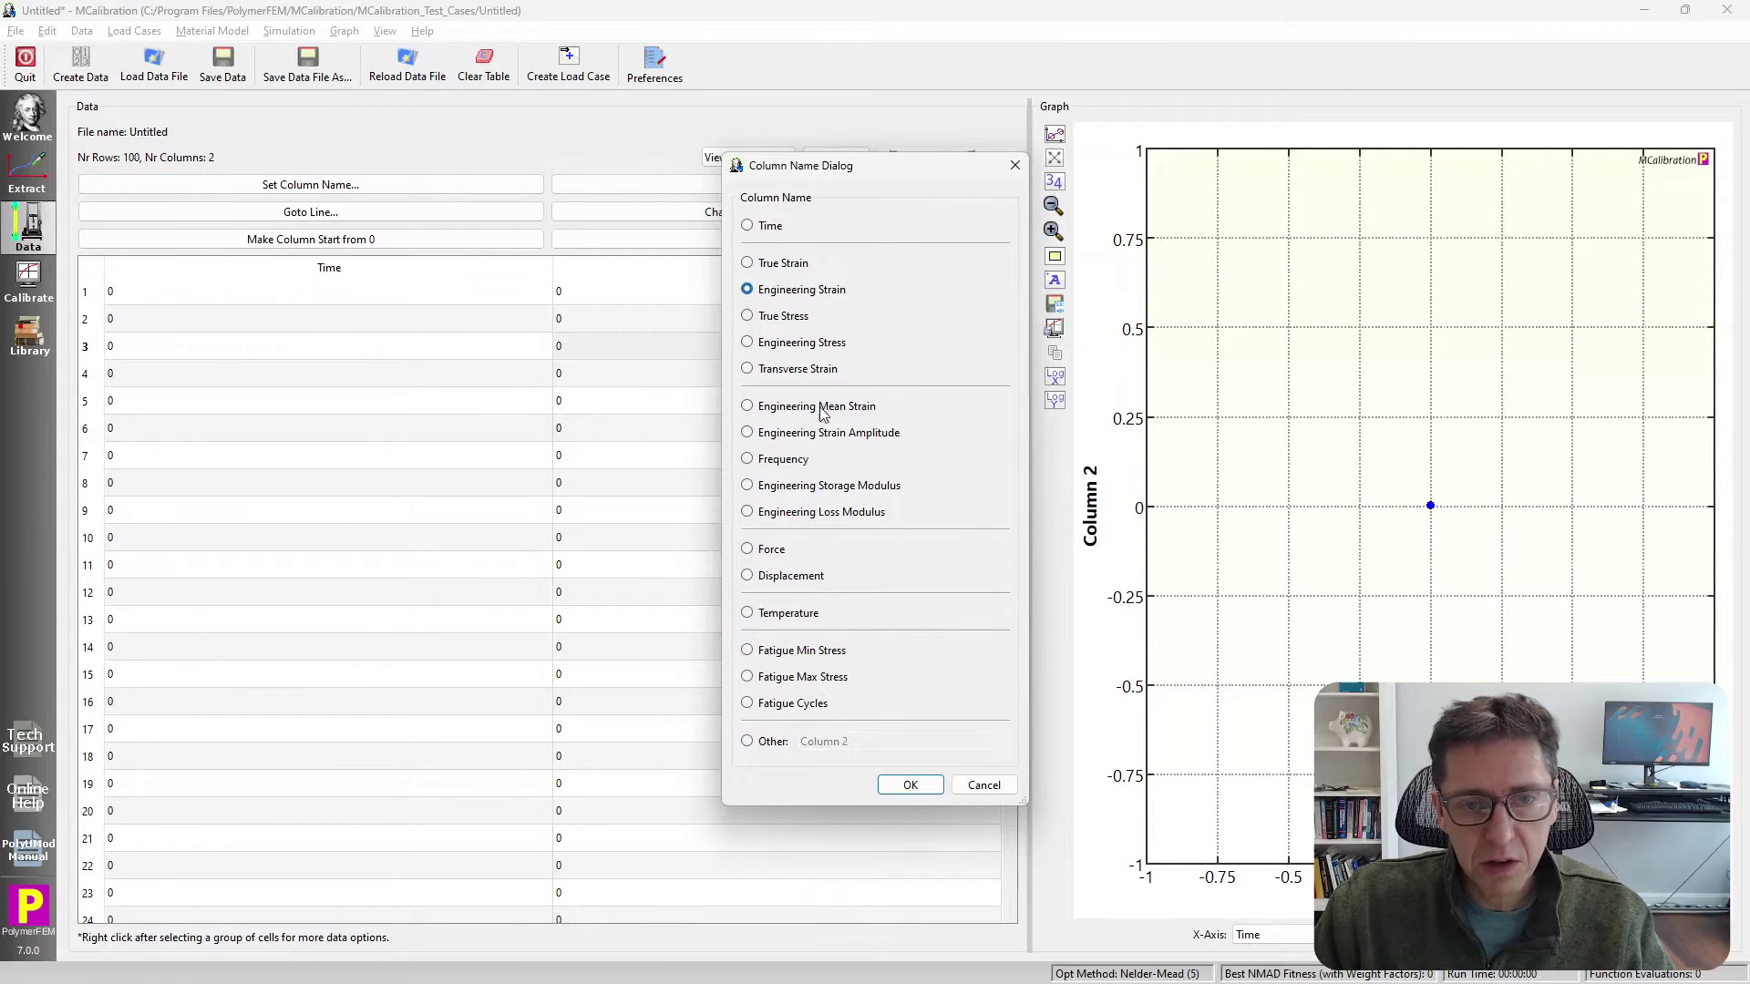
{"action": "left_click", "coordinate": [910, 785]}
{"action": "left_click", "coordinate": [291, 293]}
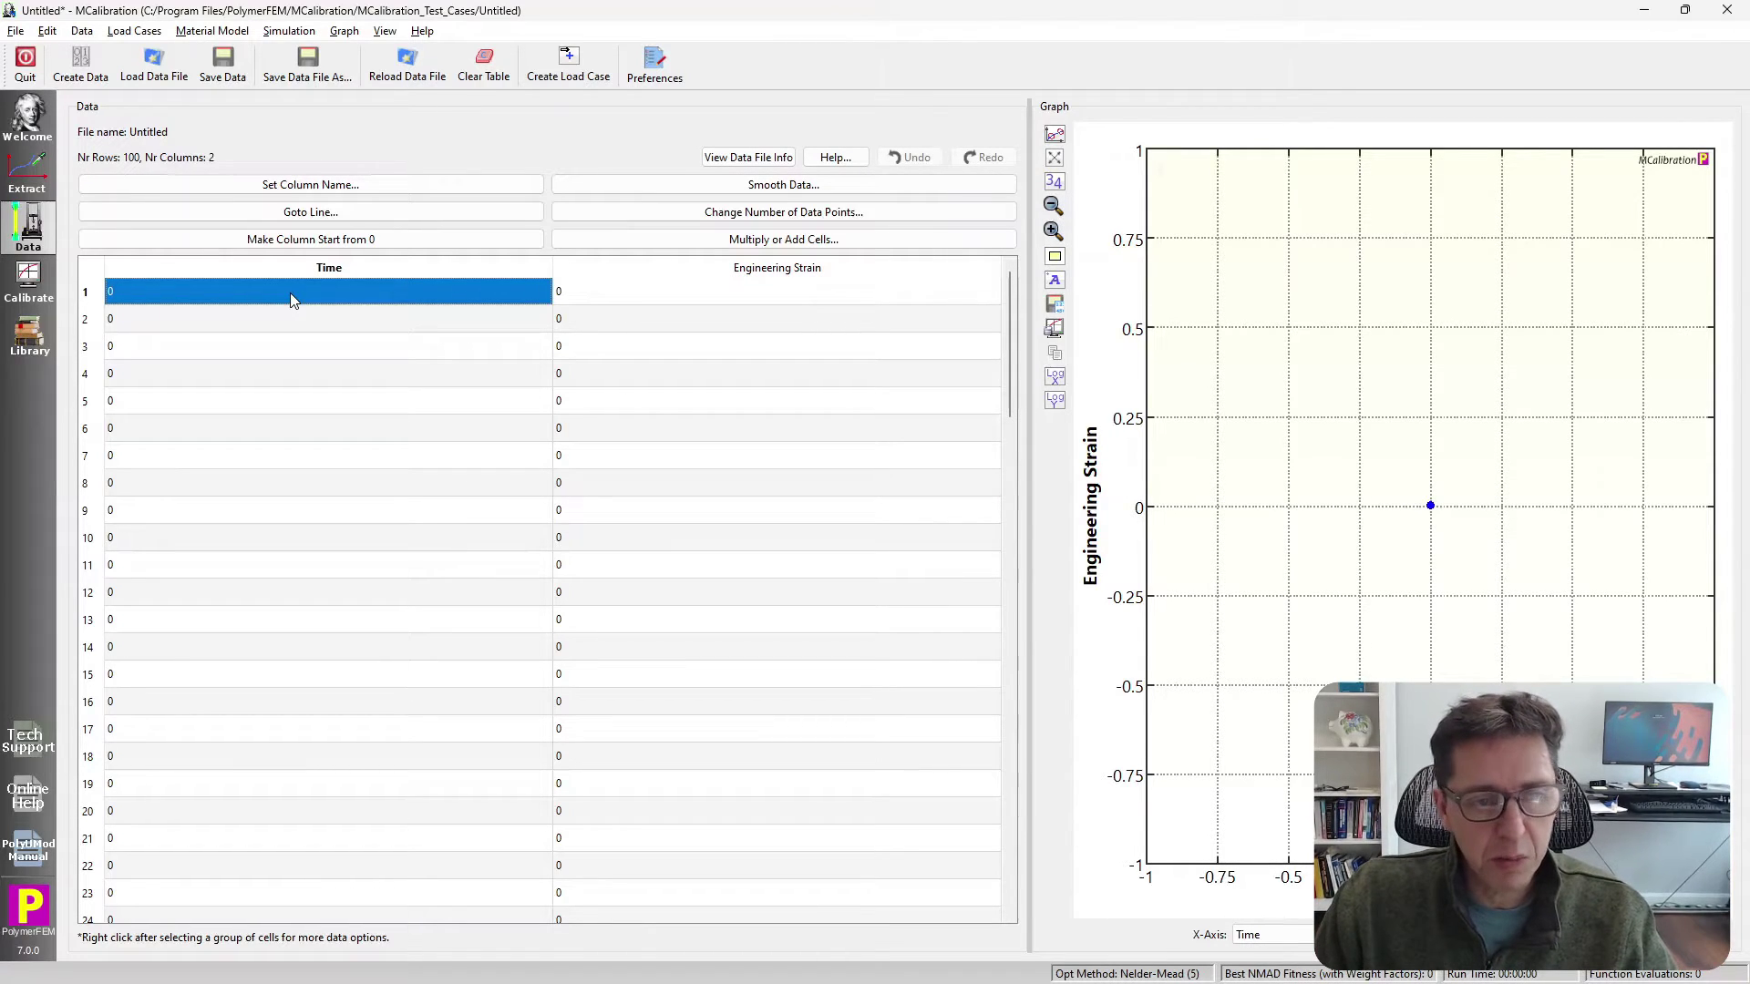
Enter 0.01 as the first Time value and 1000 as the last.
{"action": "double_click", "coordinate": [292, 293]}
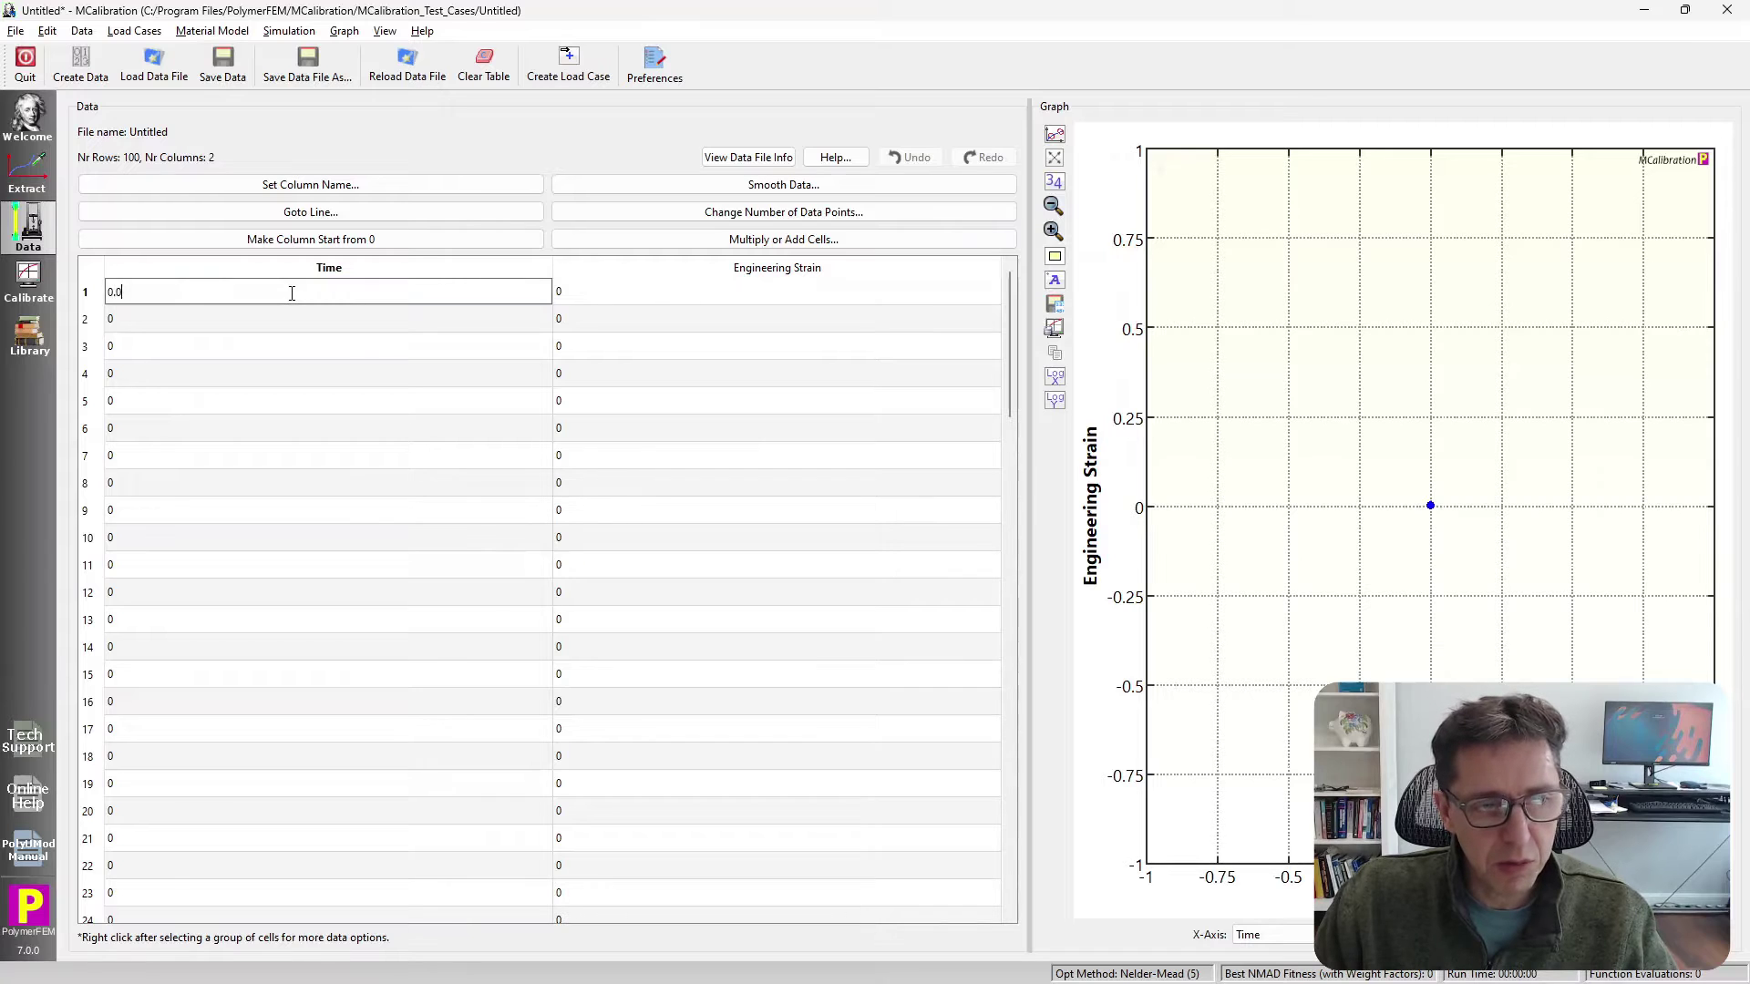
{"action": "key", "text": "Return"}
{"action": "key", "text": "ctrl+End"}
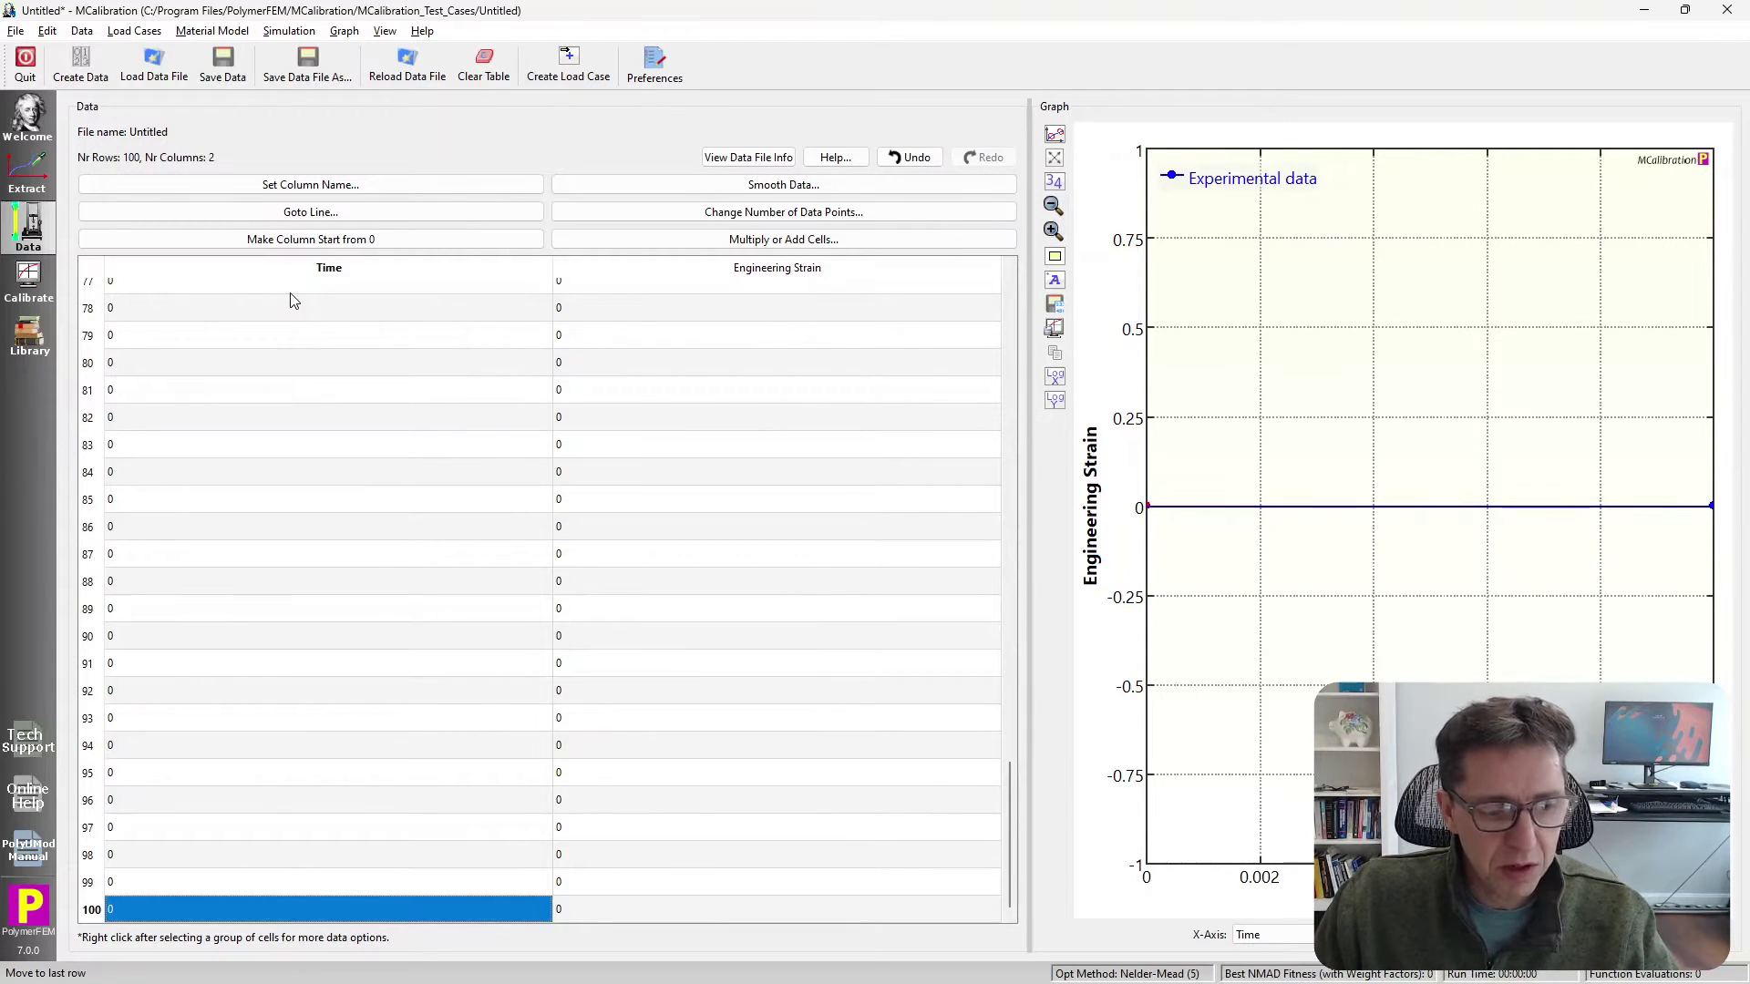
{"action": "type", "text": "1000"}
{"action": "key", "text": "Return"}
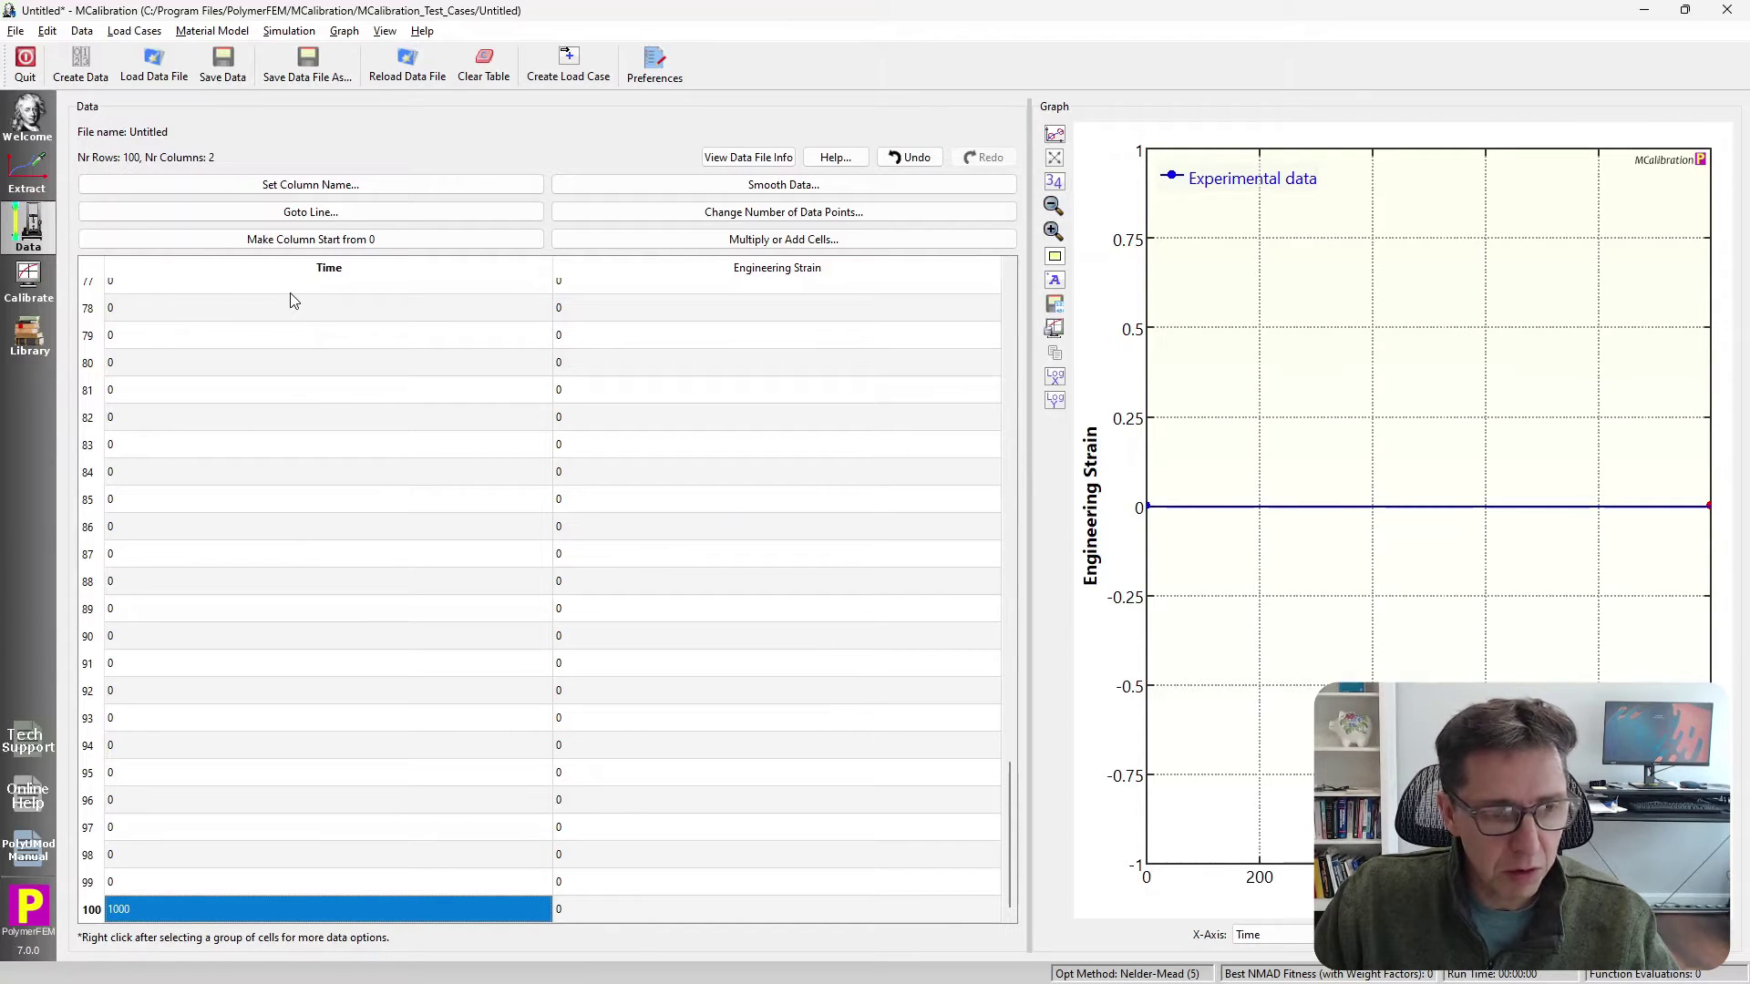
Fill the Time column by logarithmic interpolation and shift it to start at 0.
{"action": "key", "text": "ctrl+shift+Up"}
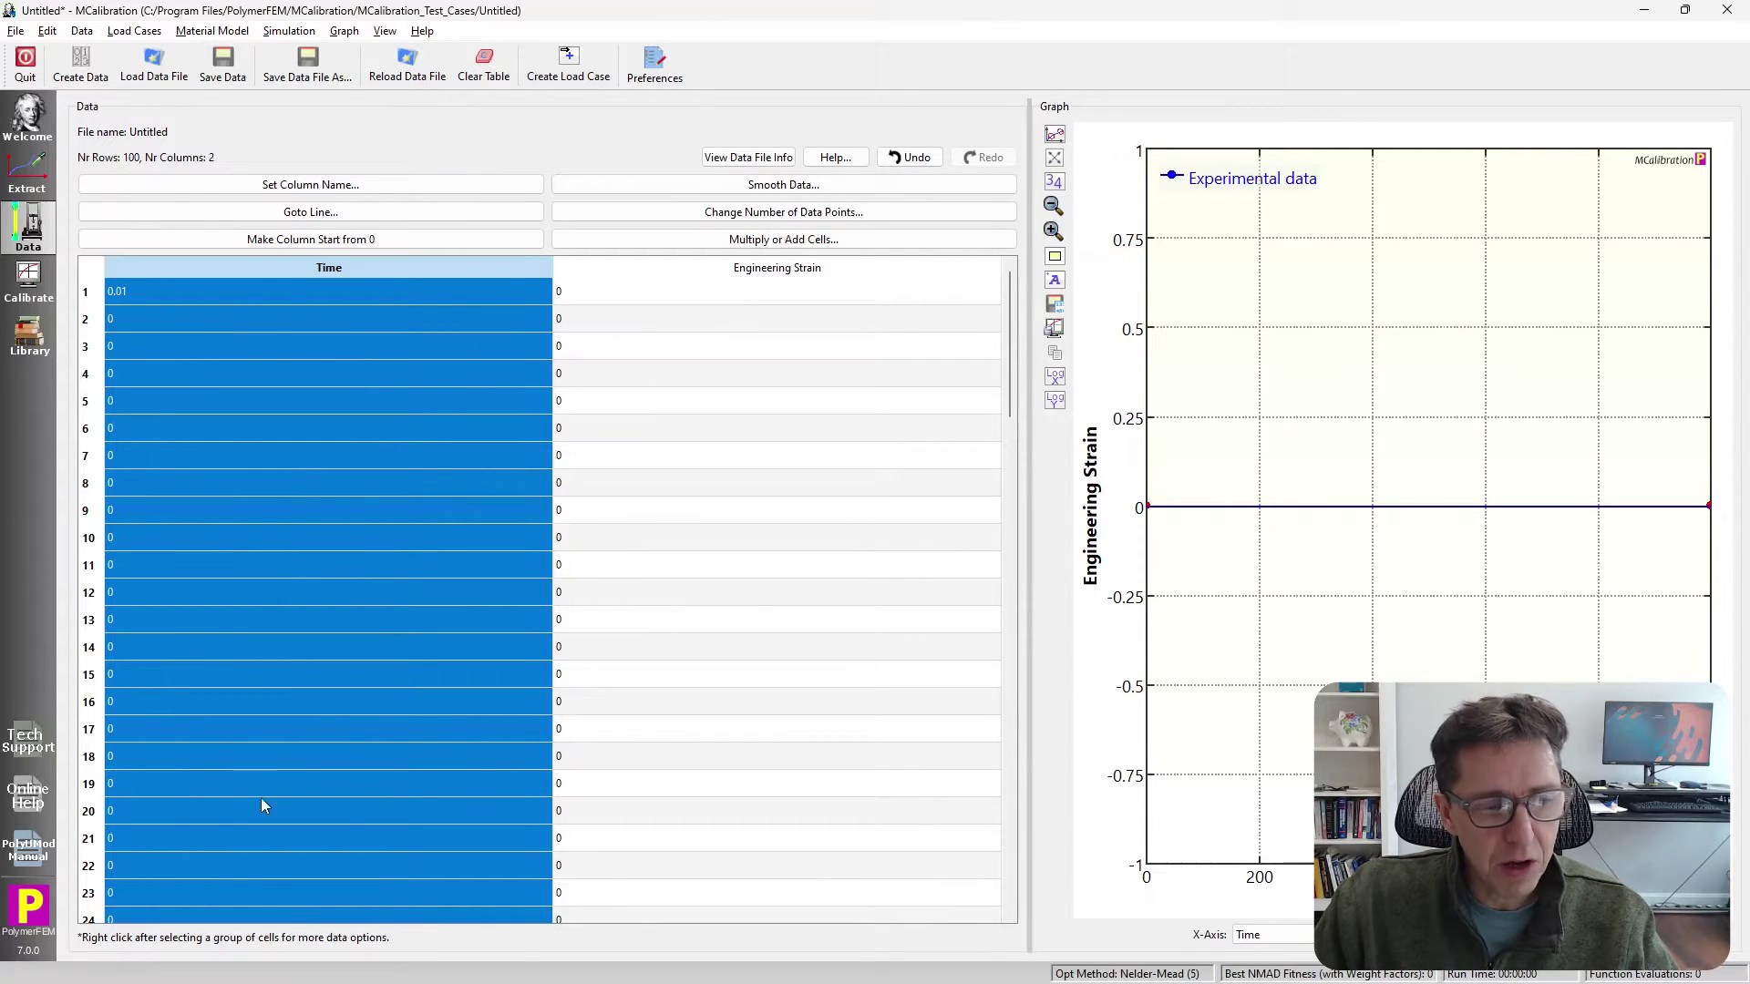
{"action": "right_click", "coordinate": [367, 445]}
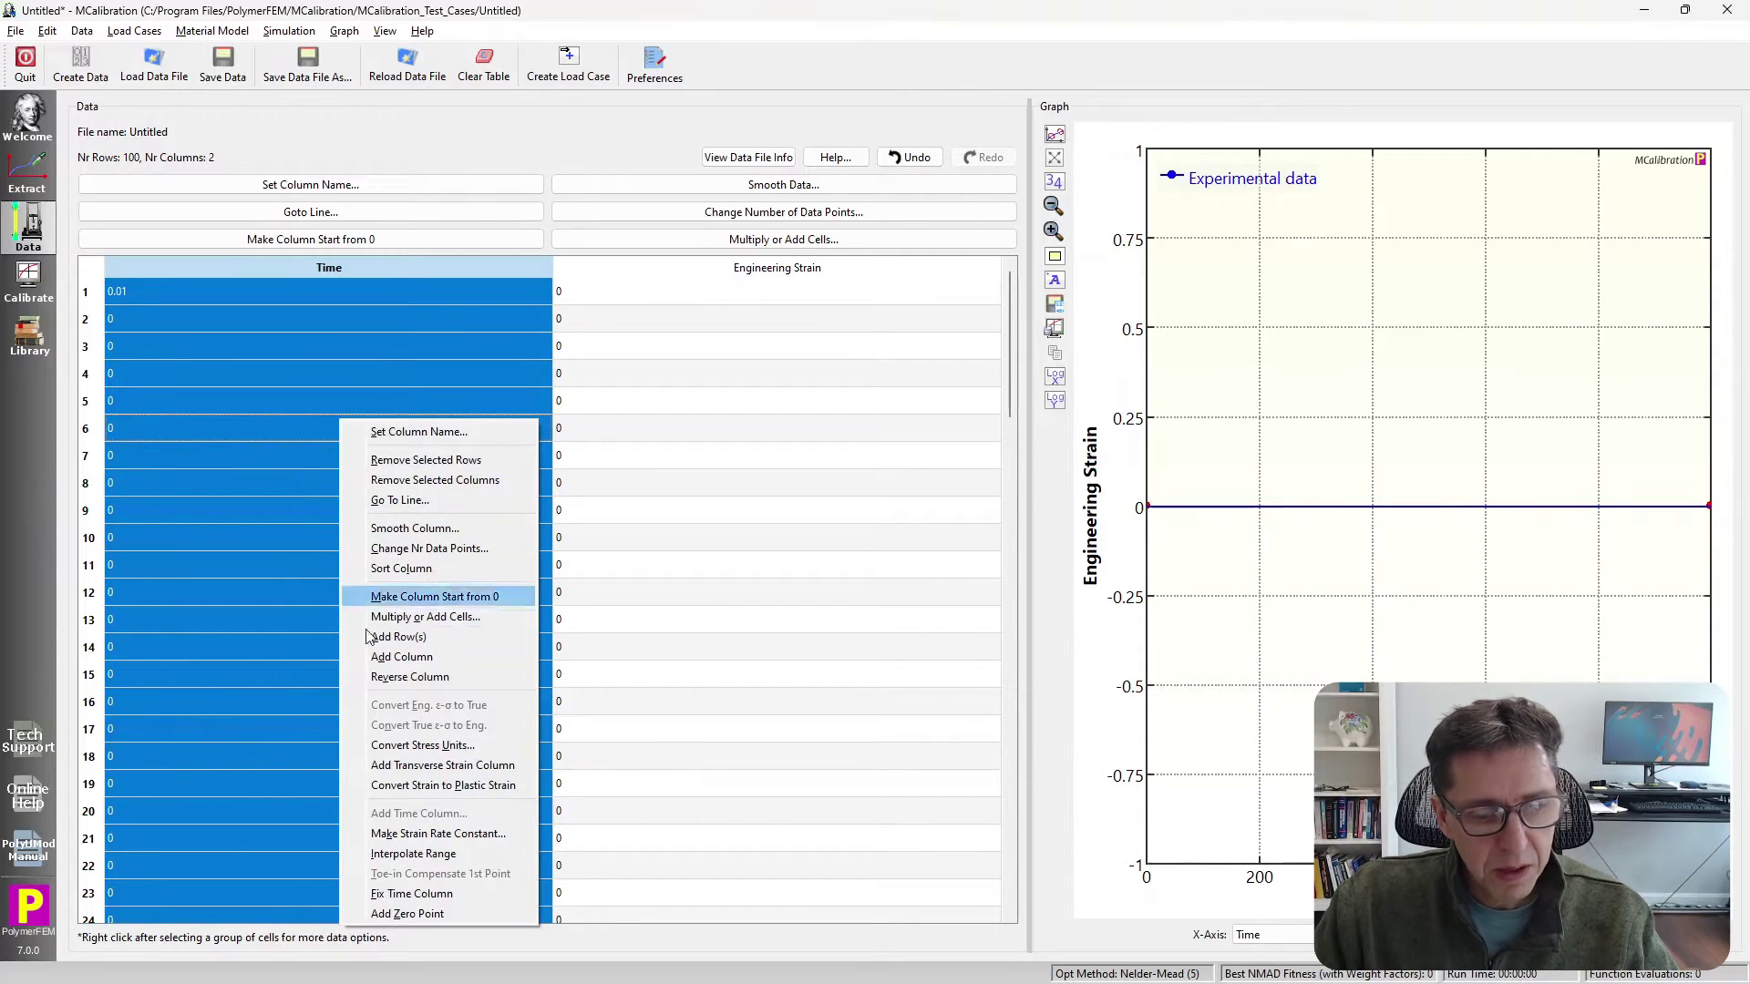
{"action": "left_click", "coordinate": [380, 854]}
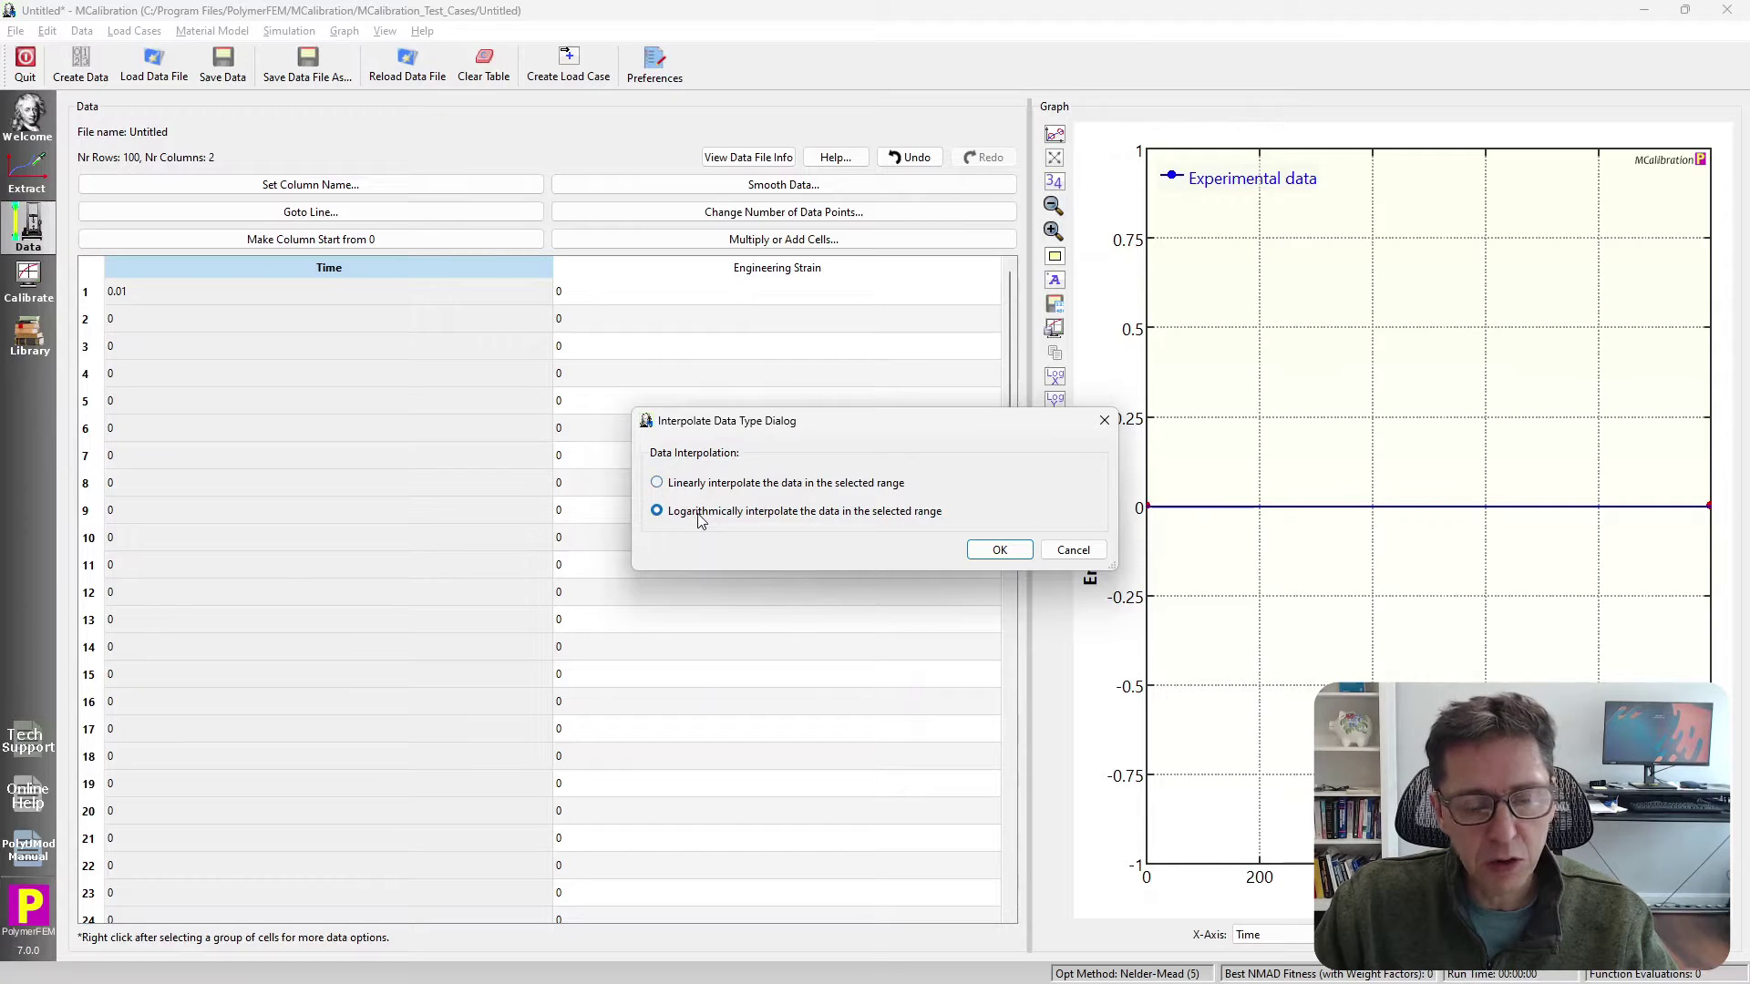
{"action": "left_click", "coordinate": [994, 552]}
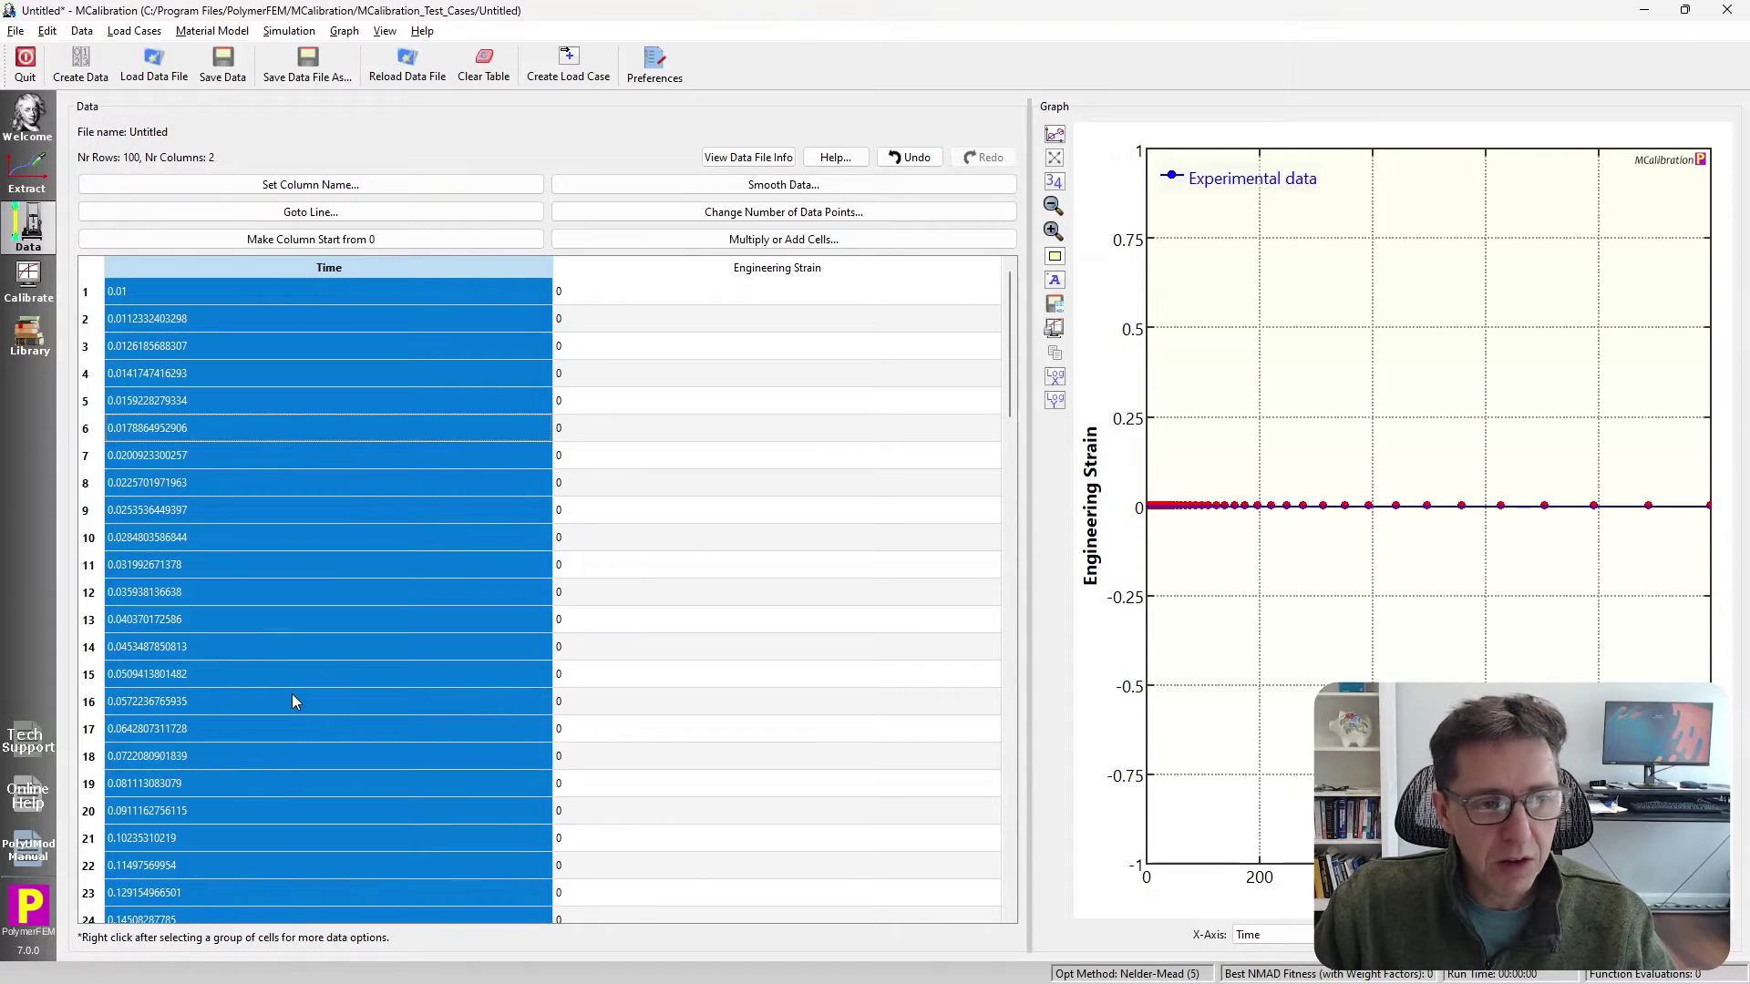
{"action": "left_click", "coordinate": [323, 460]}
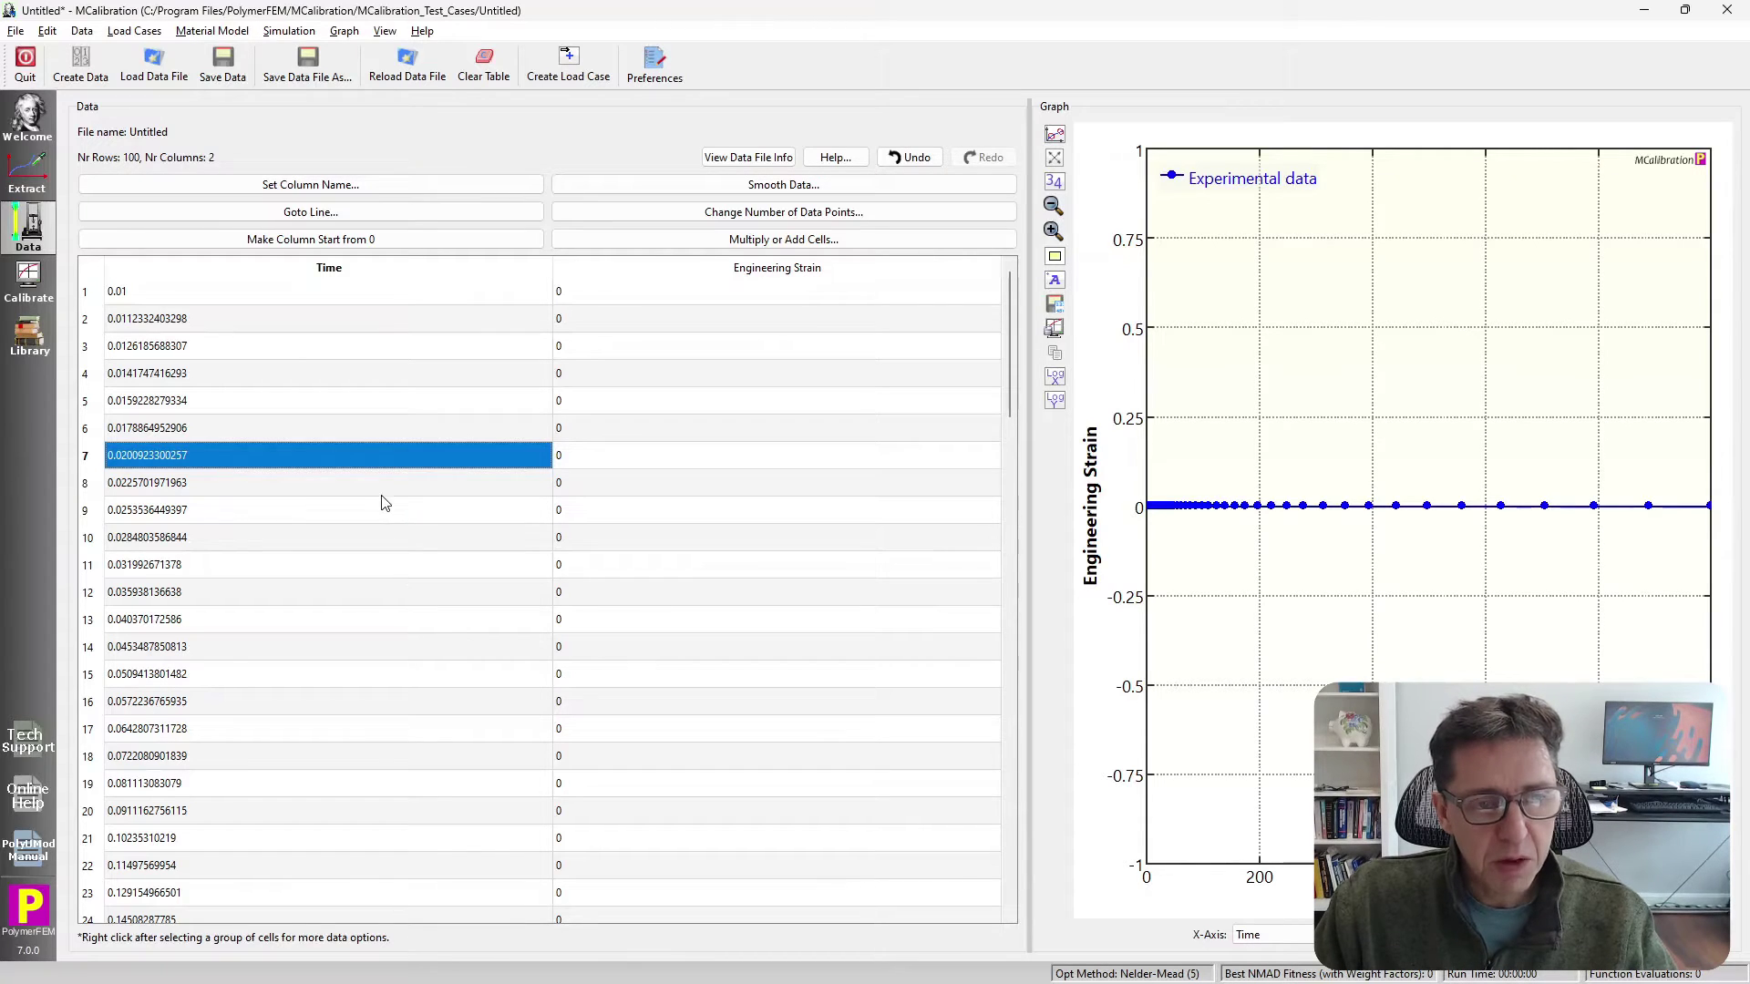
{"action": "left_click", "coordinate": [381, 243]}
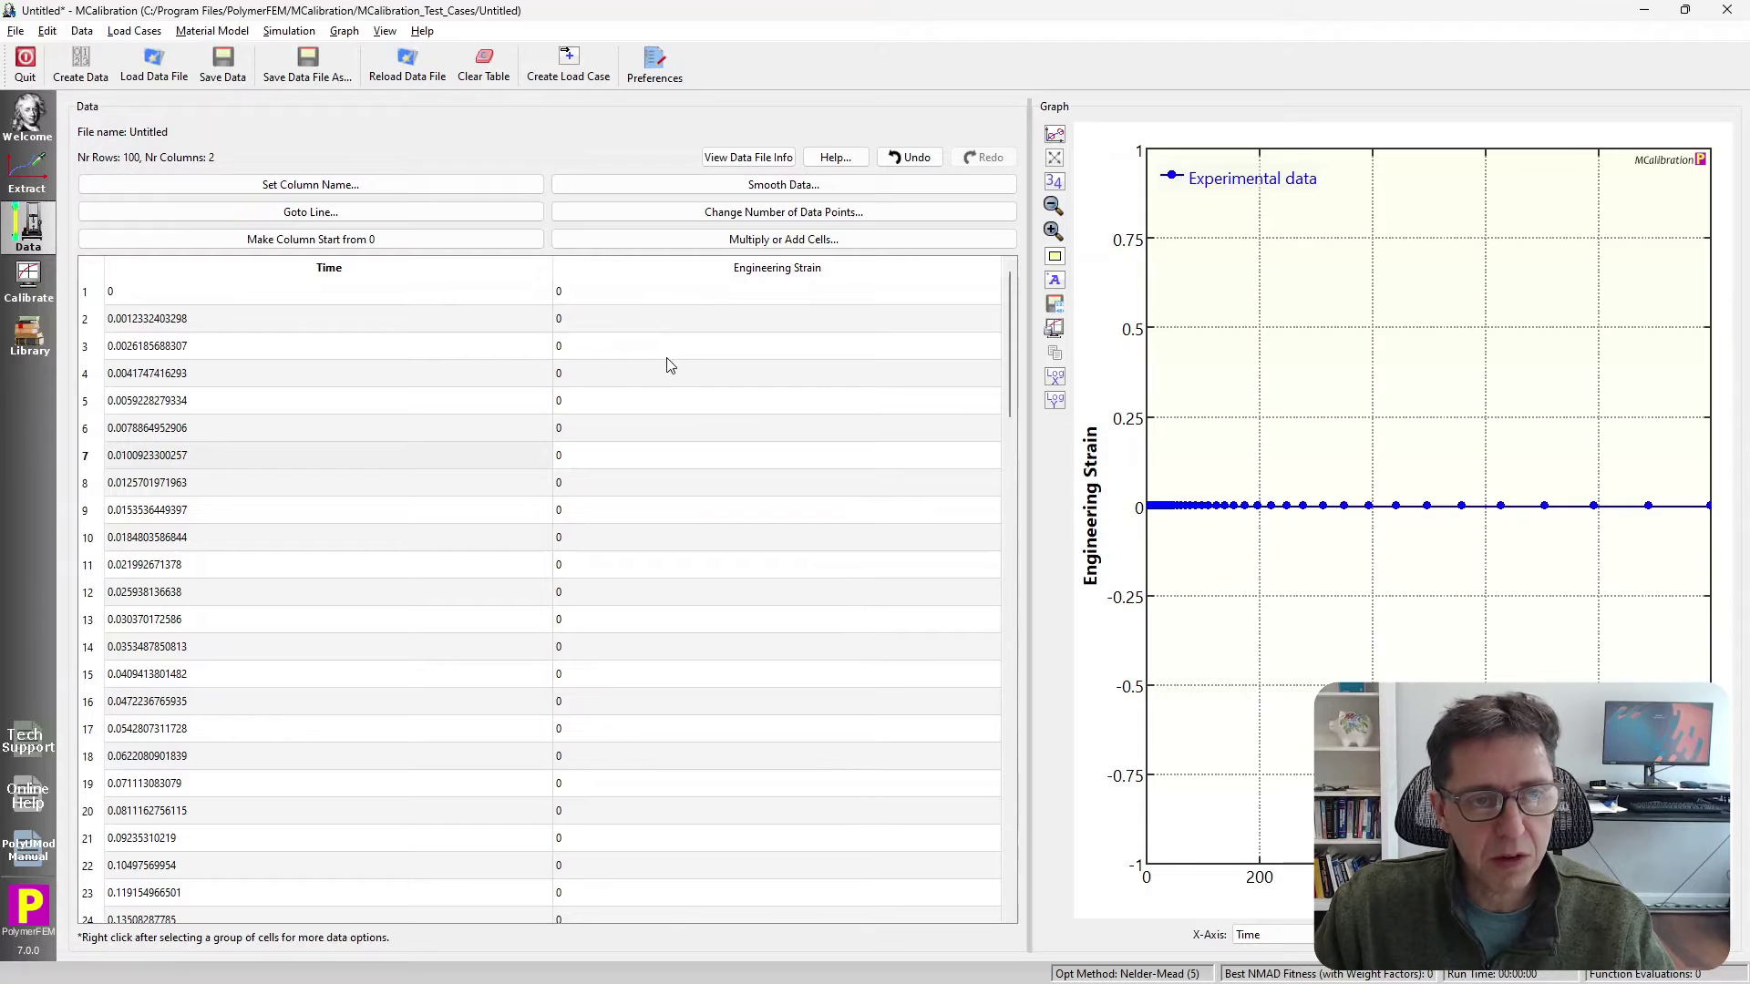
{"action": "left_click", "coordinate": [559, 80]}
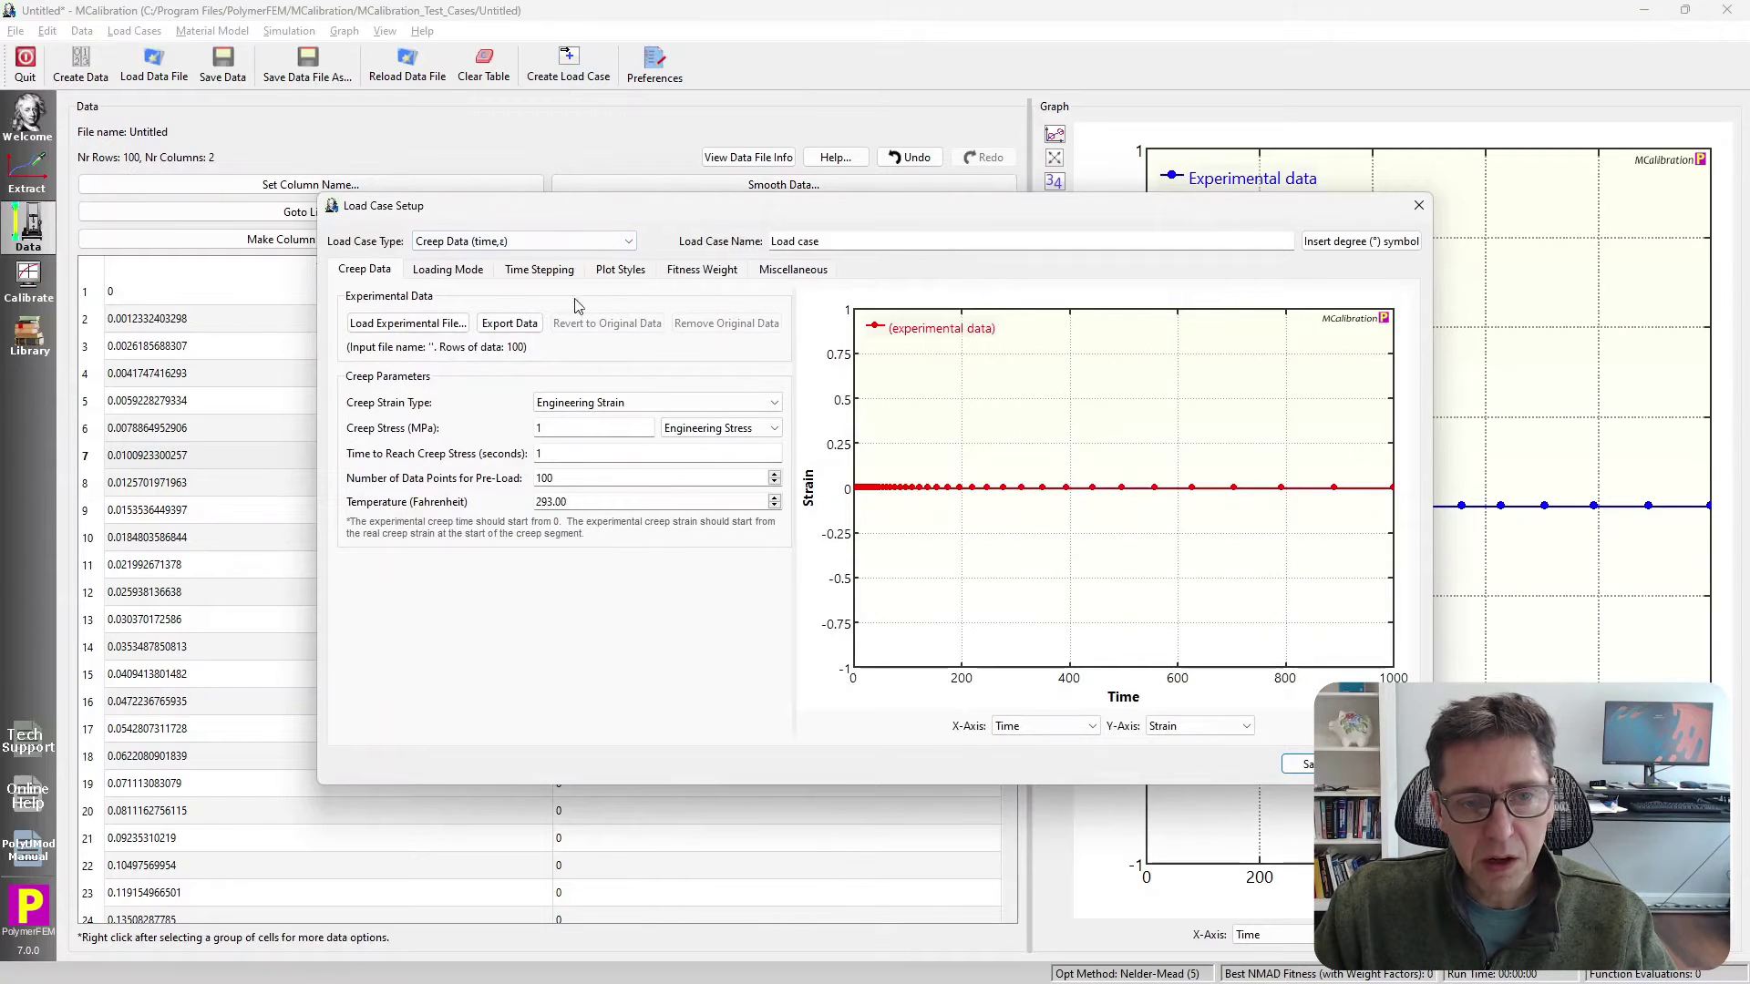
Set the creep stress to 0.5 MPa, reached in 0.1 s.
{"action": "left_click", "coordinate": [556, 430]}
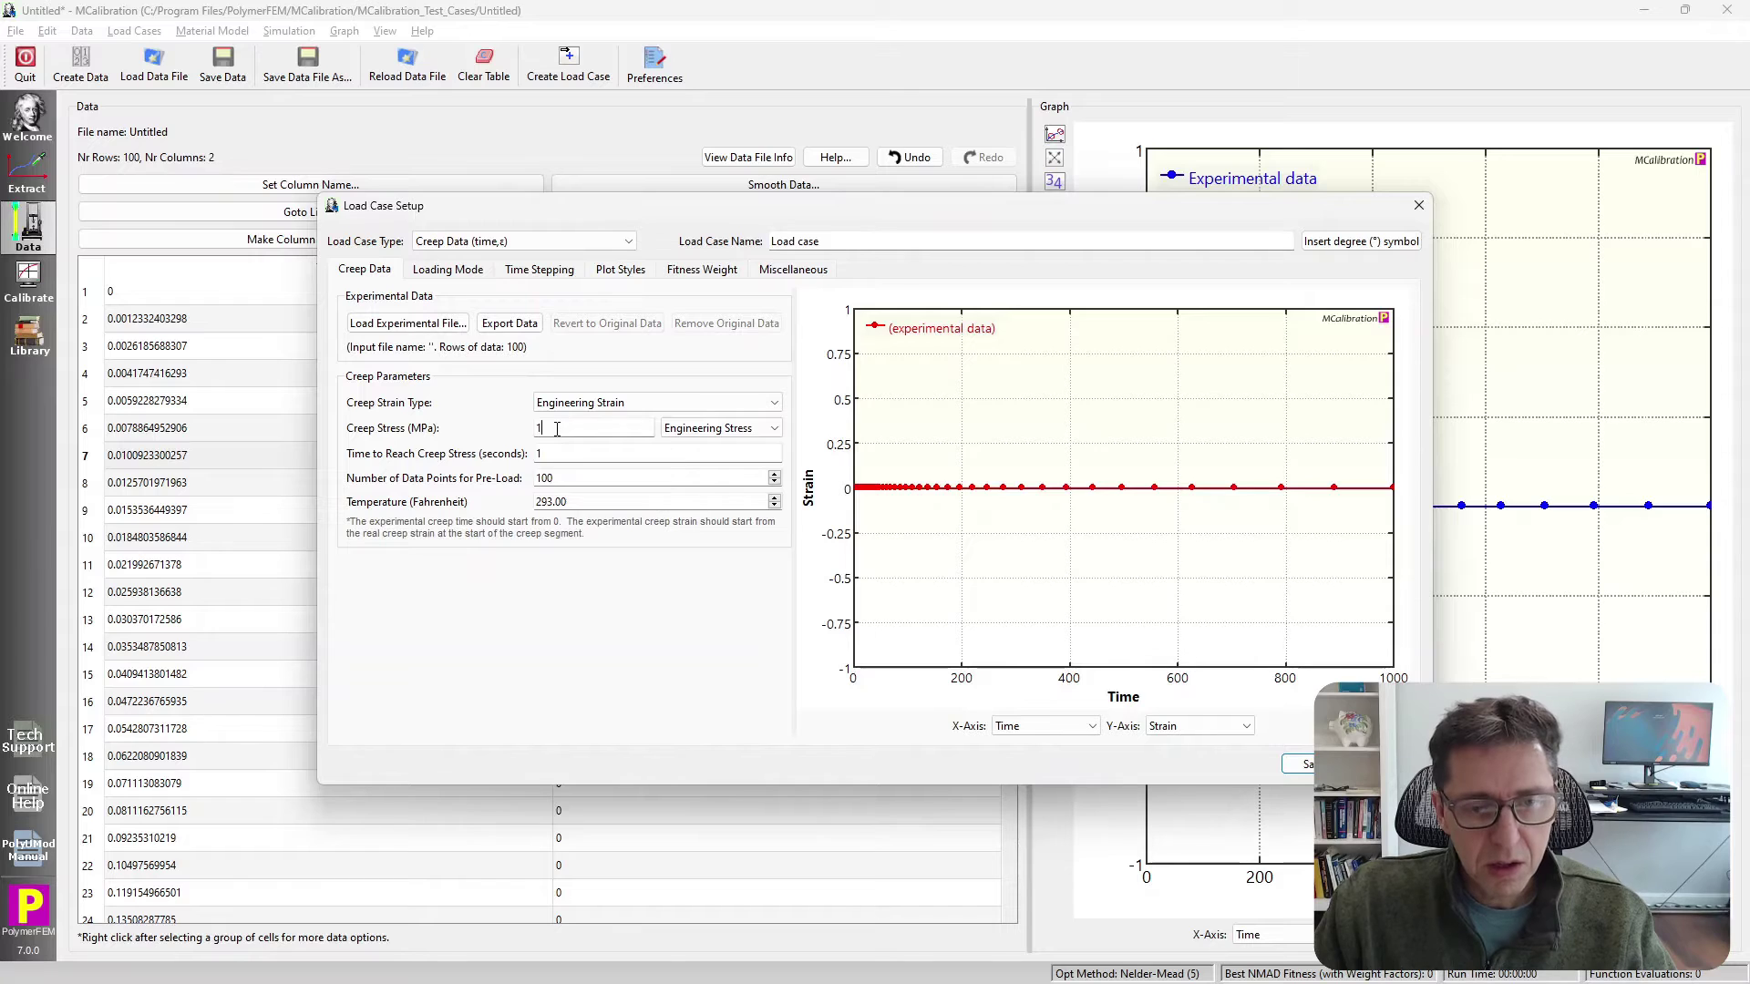
{"action": "key", "text": "BackSpace"}
{"action": "type", "text": "0.5"}
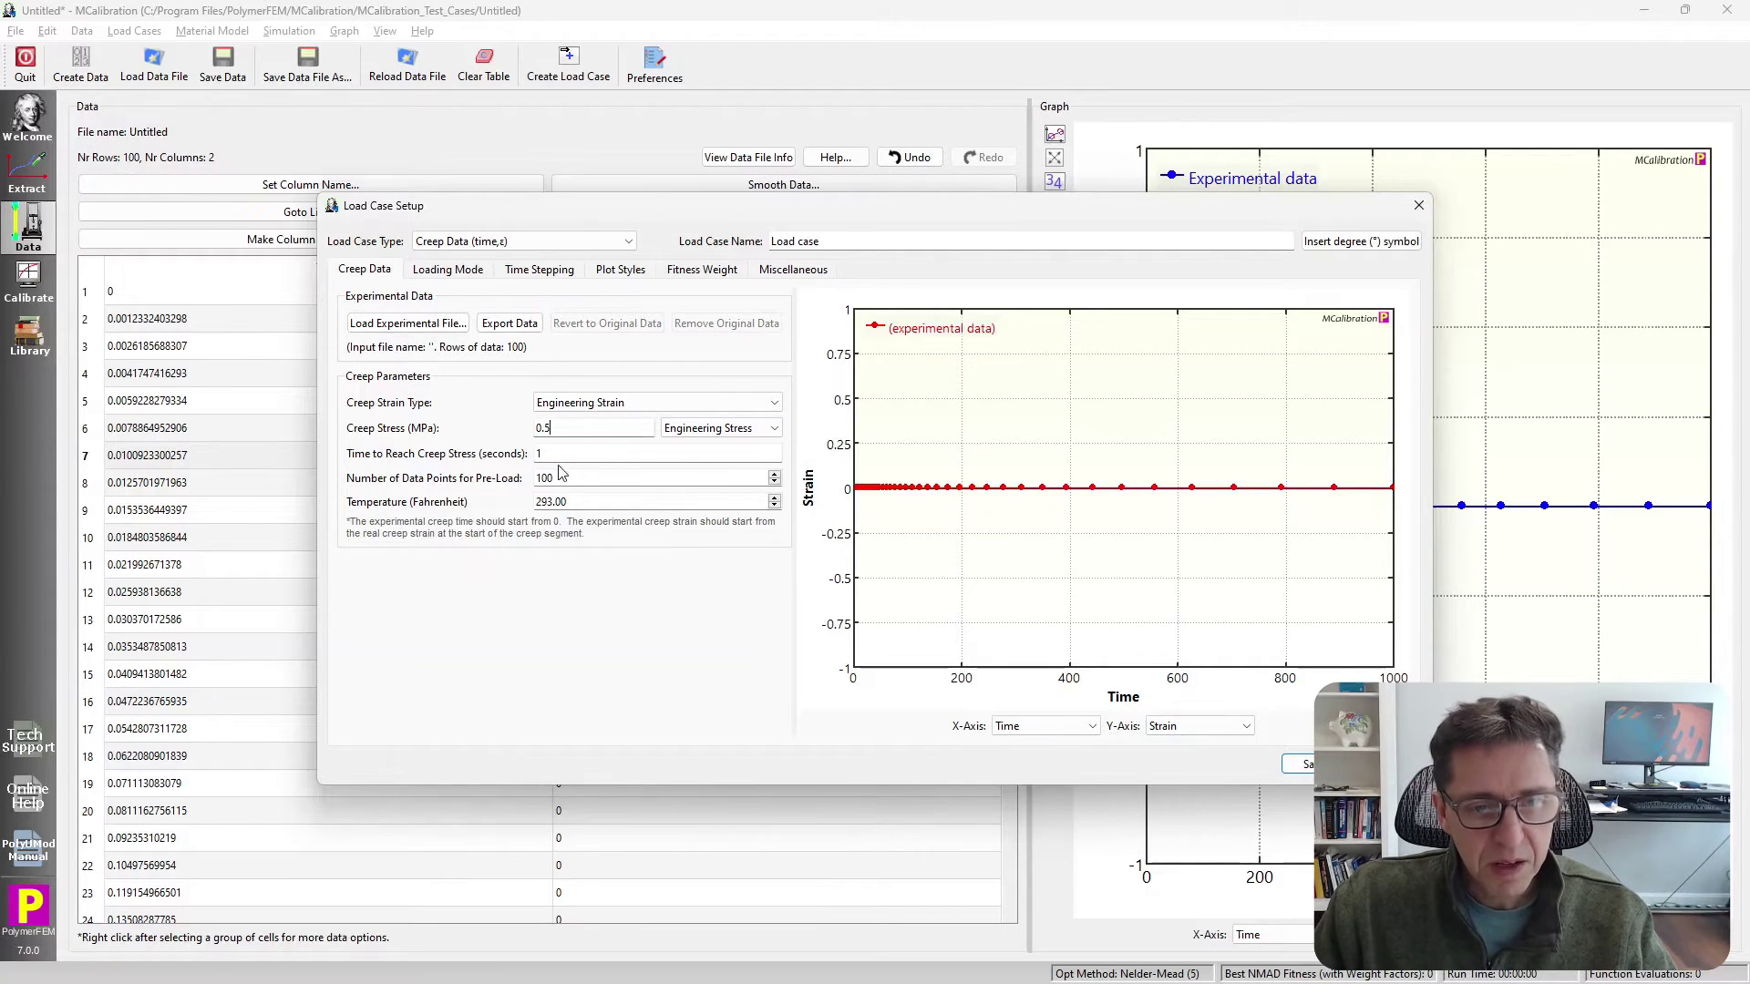
{"action": "double_click", "coordinate": [560, 453]}
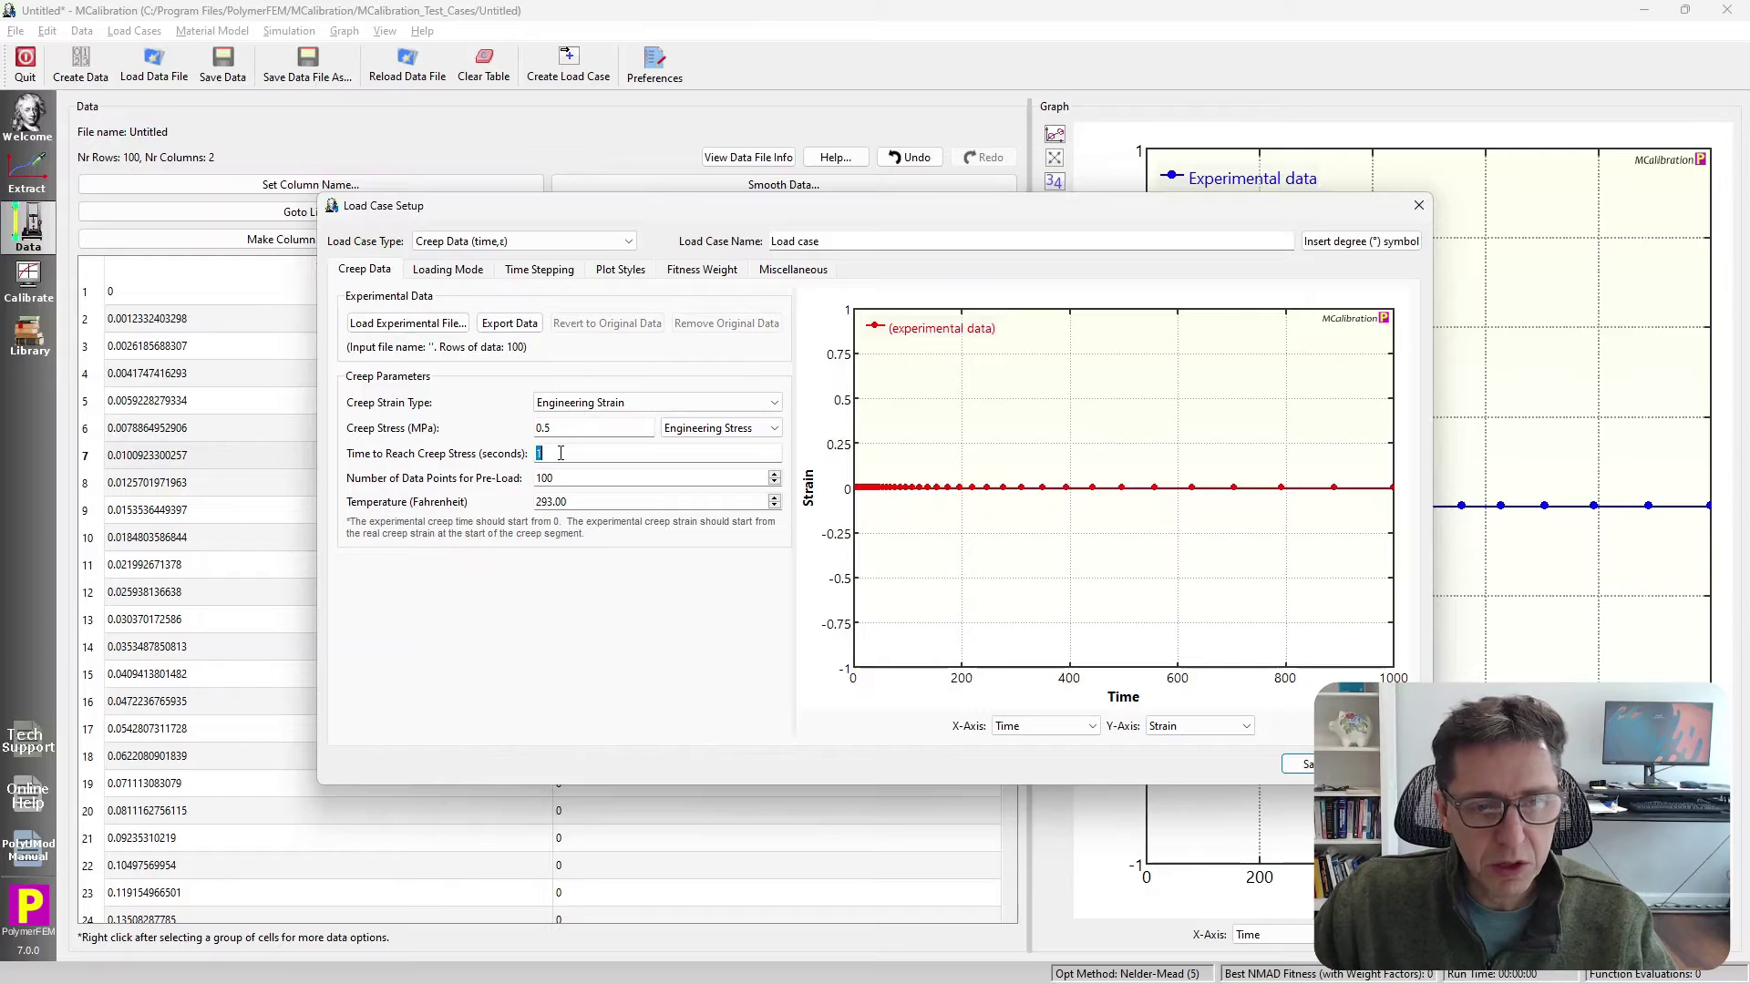
{"action": "type", "text": "0.1"}
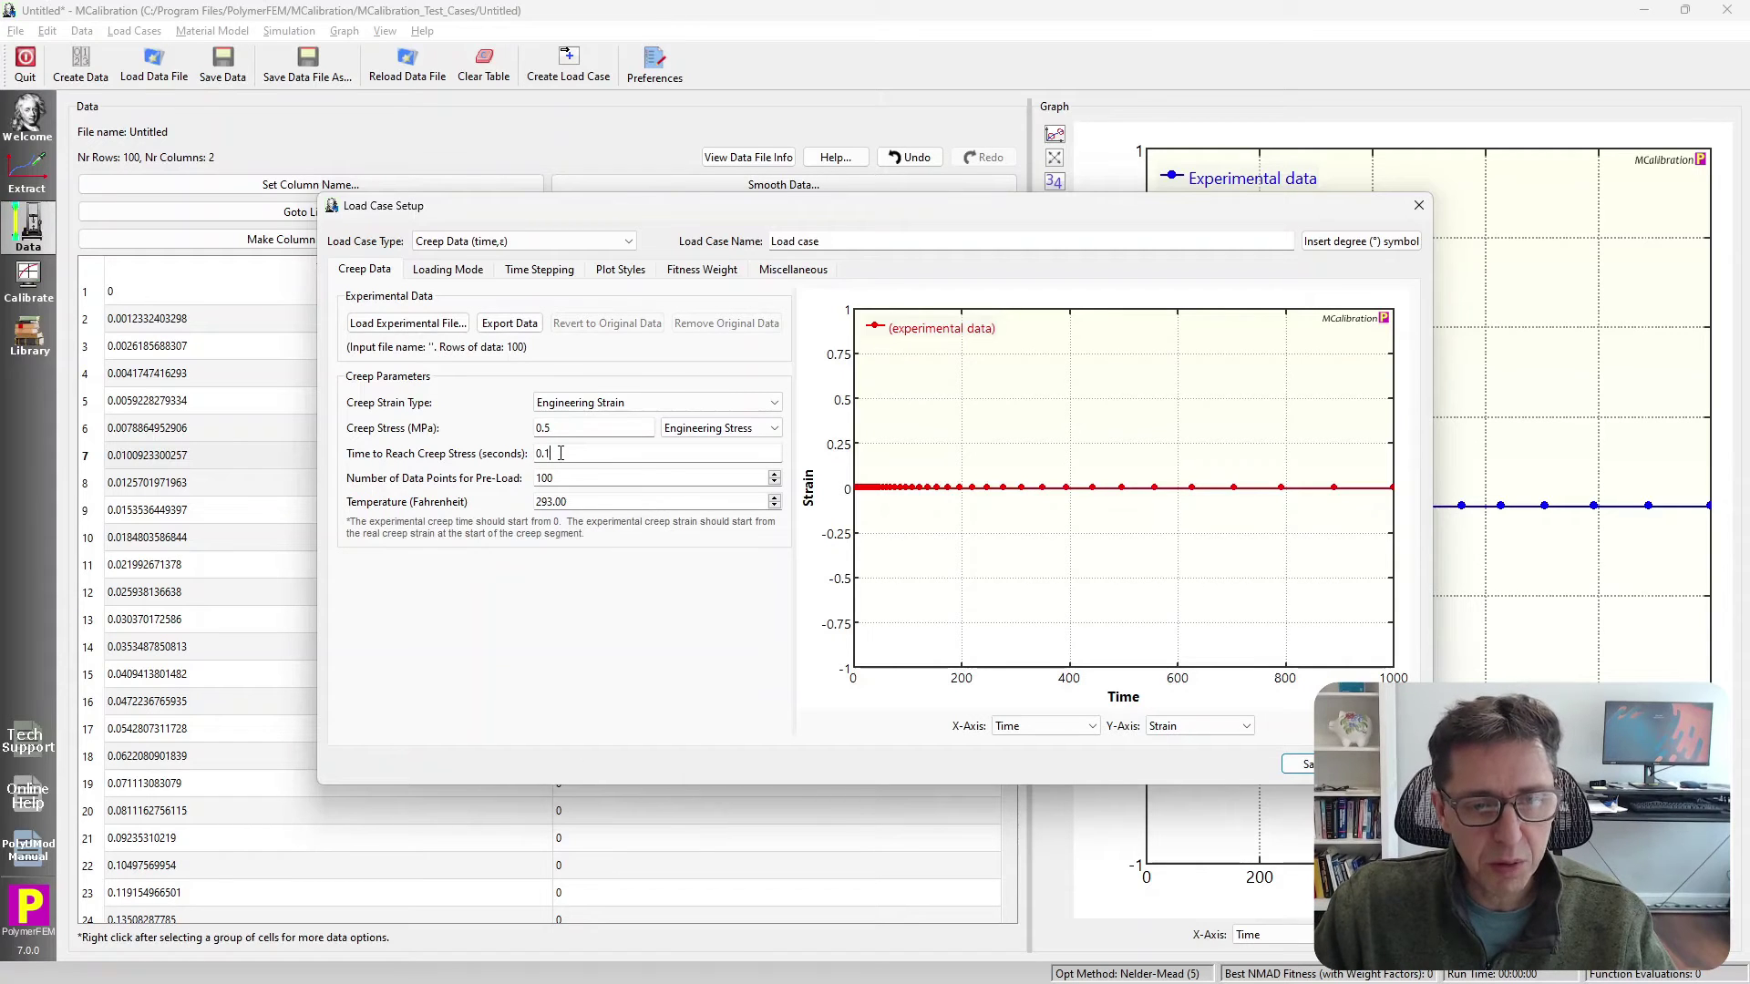
Name the load case 'Creep 0.5 MPa'.
{"action": "left_click", "coordinate": [833, 238]}
{"action": "triple_click", "coordinate": [832, 238]}
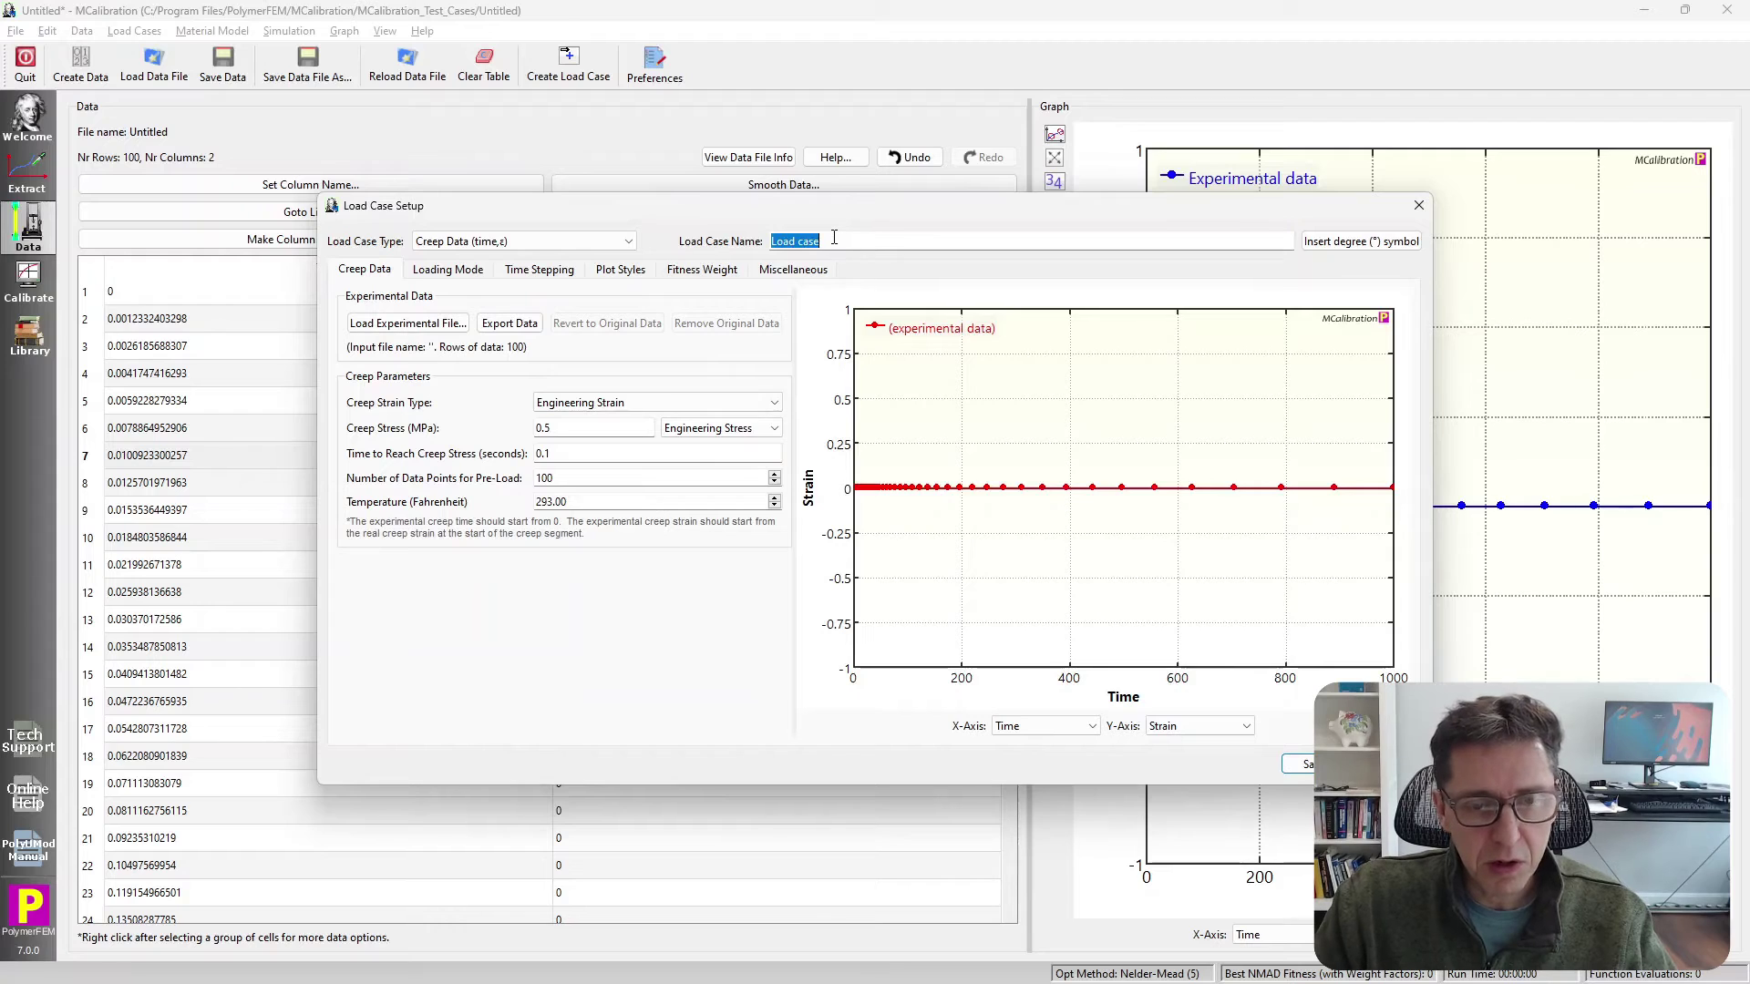
{"action": "type", "text": "Creep 0.5 MPa"}
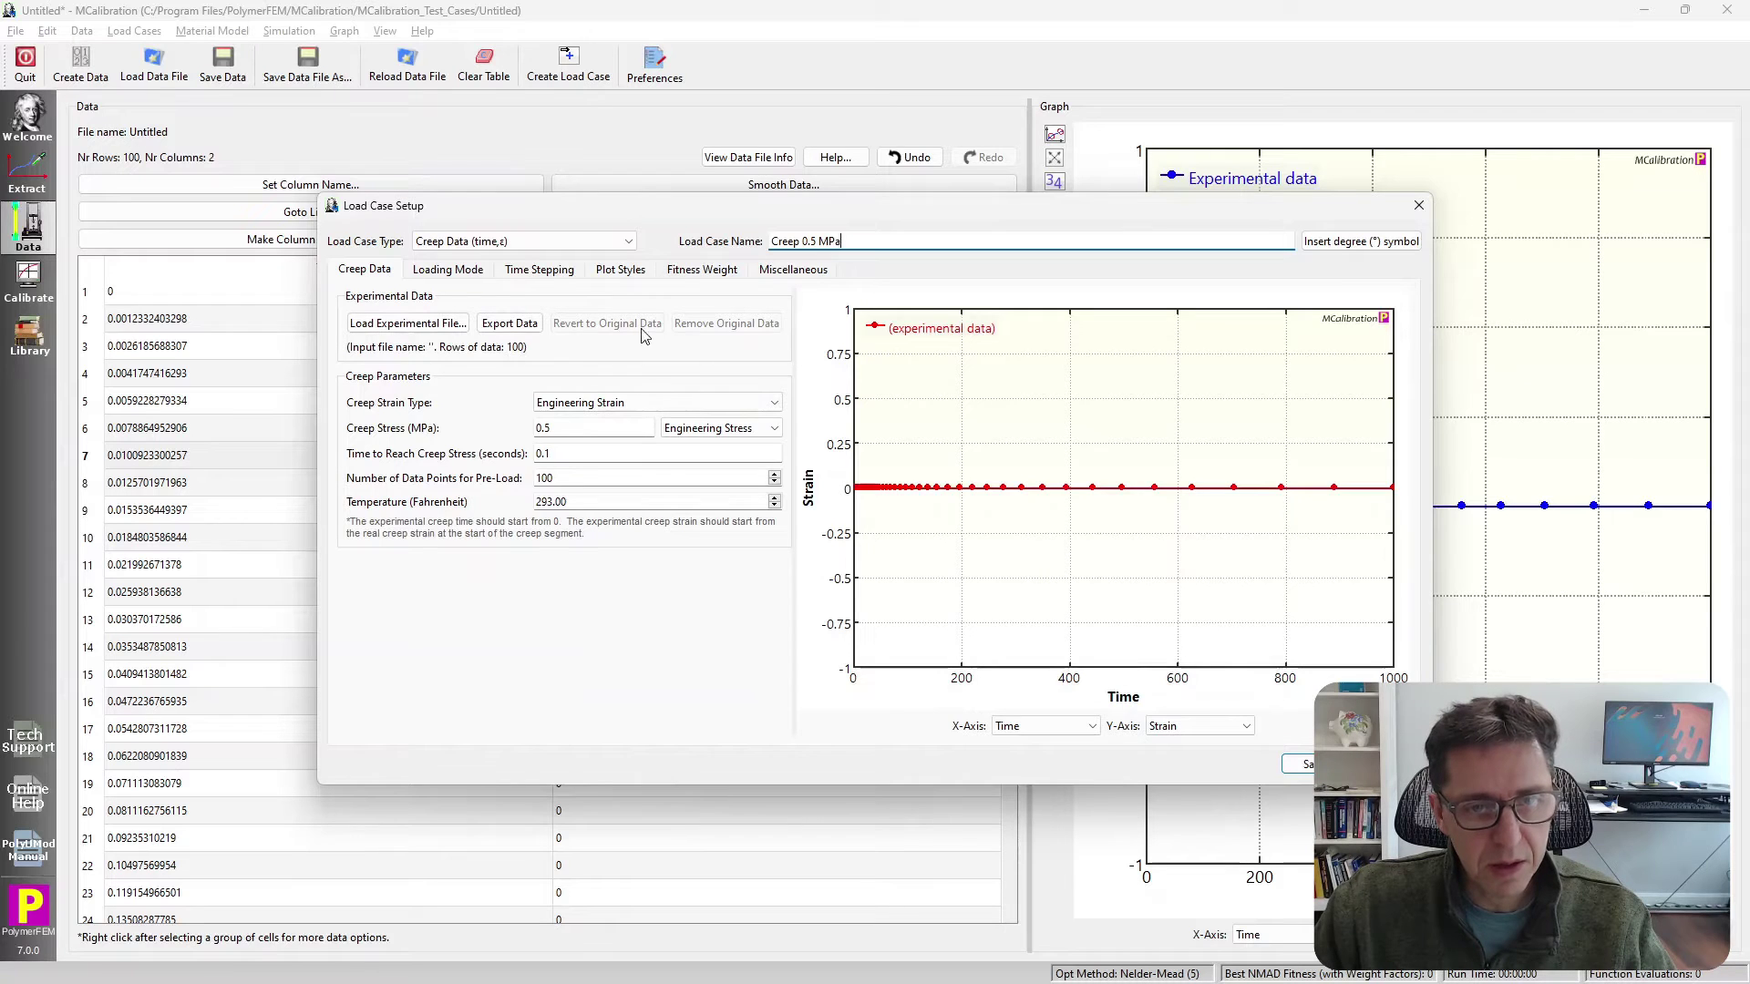
Set the experimental line style to (No Line) and save the Creep 0.5 MPa load case.
{"action": "left_click", "coordinate": [612, 272]}
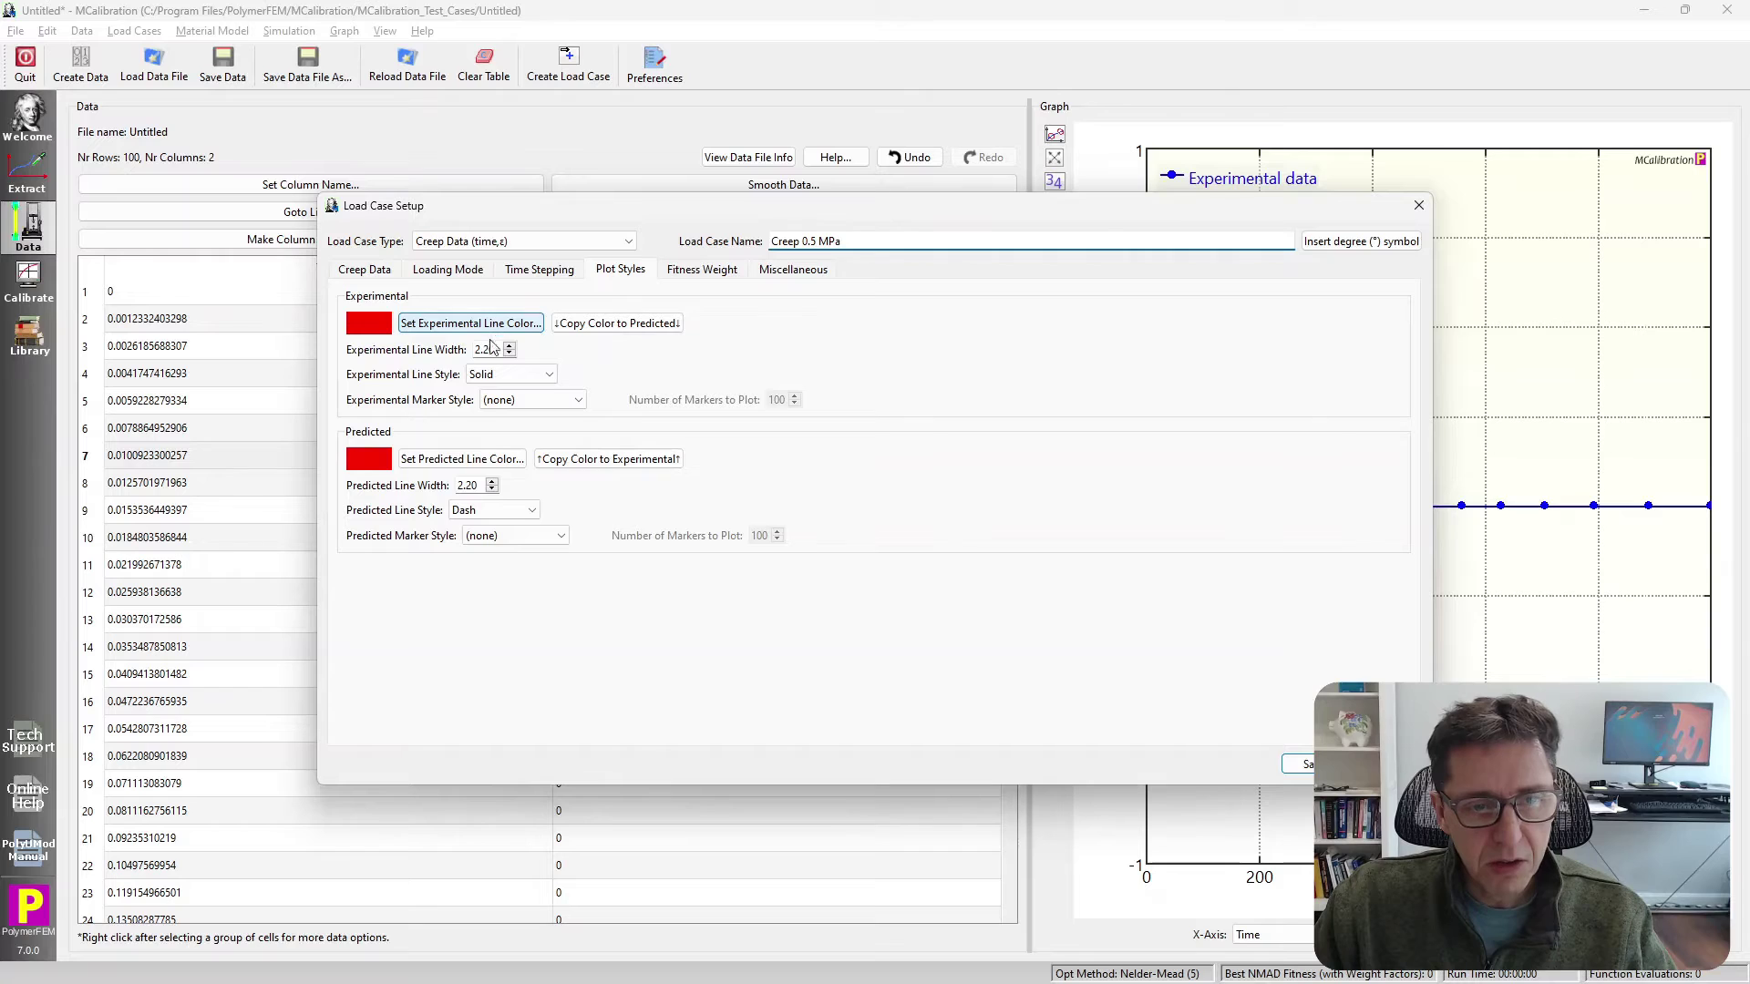
{"action": "left_click", "coordinate": [499, 377]}
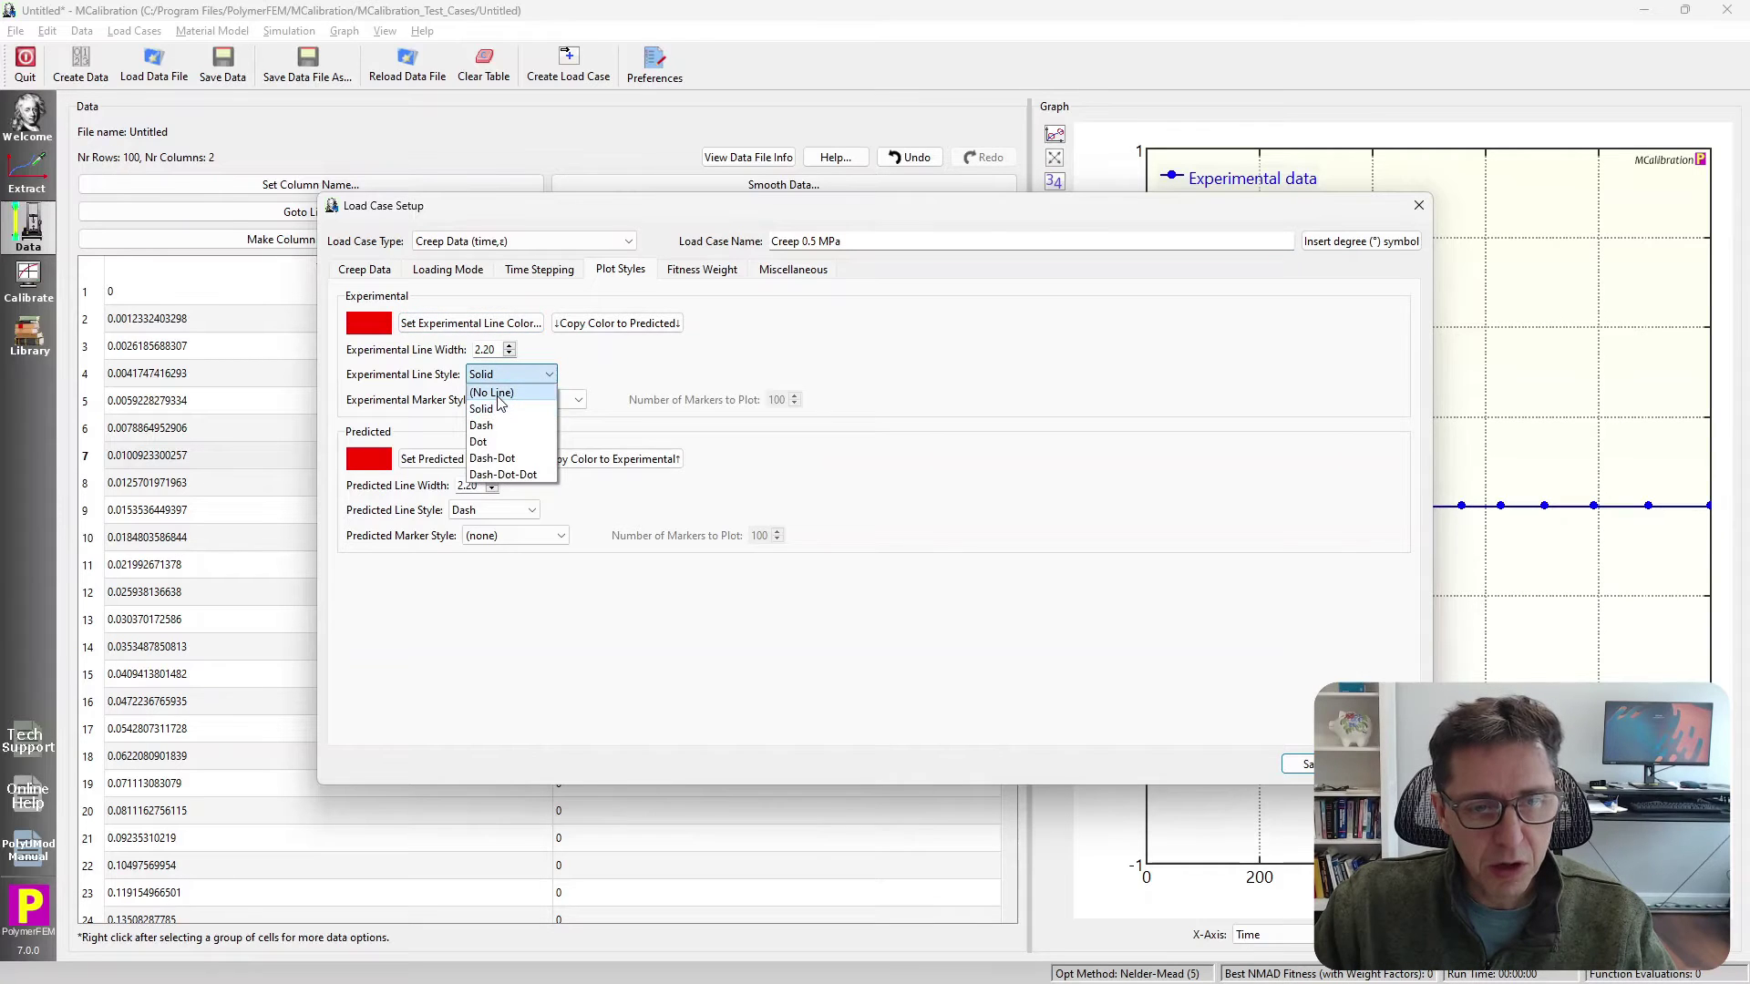
{"action": "left_click", "coordinate": [498, 393]}
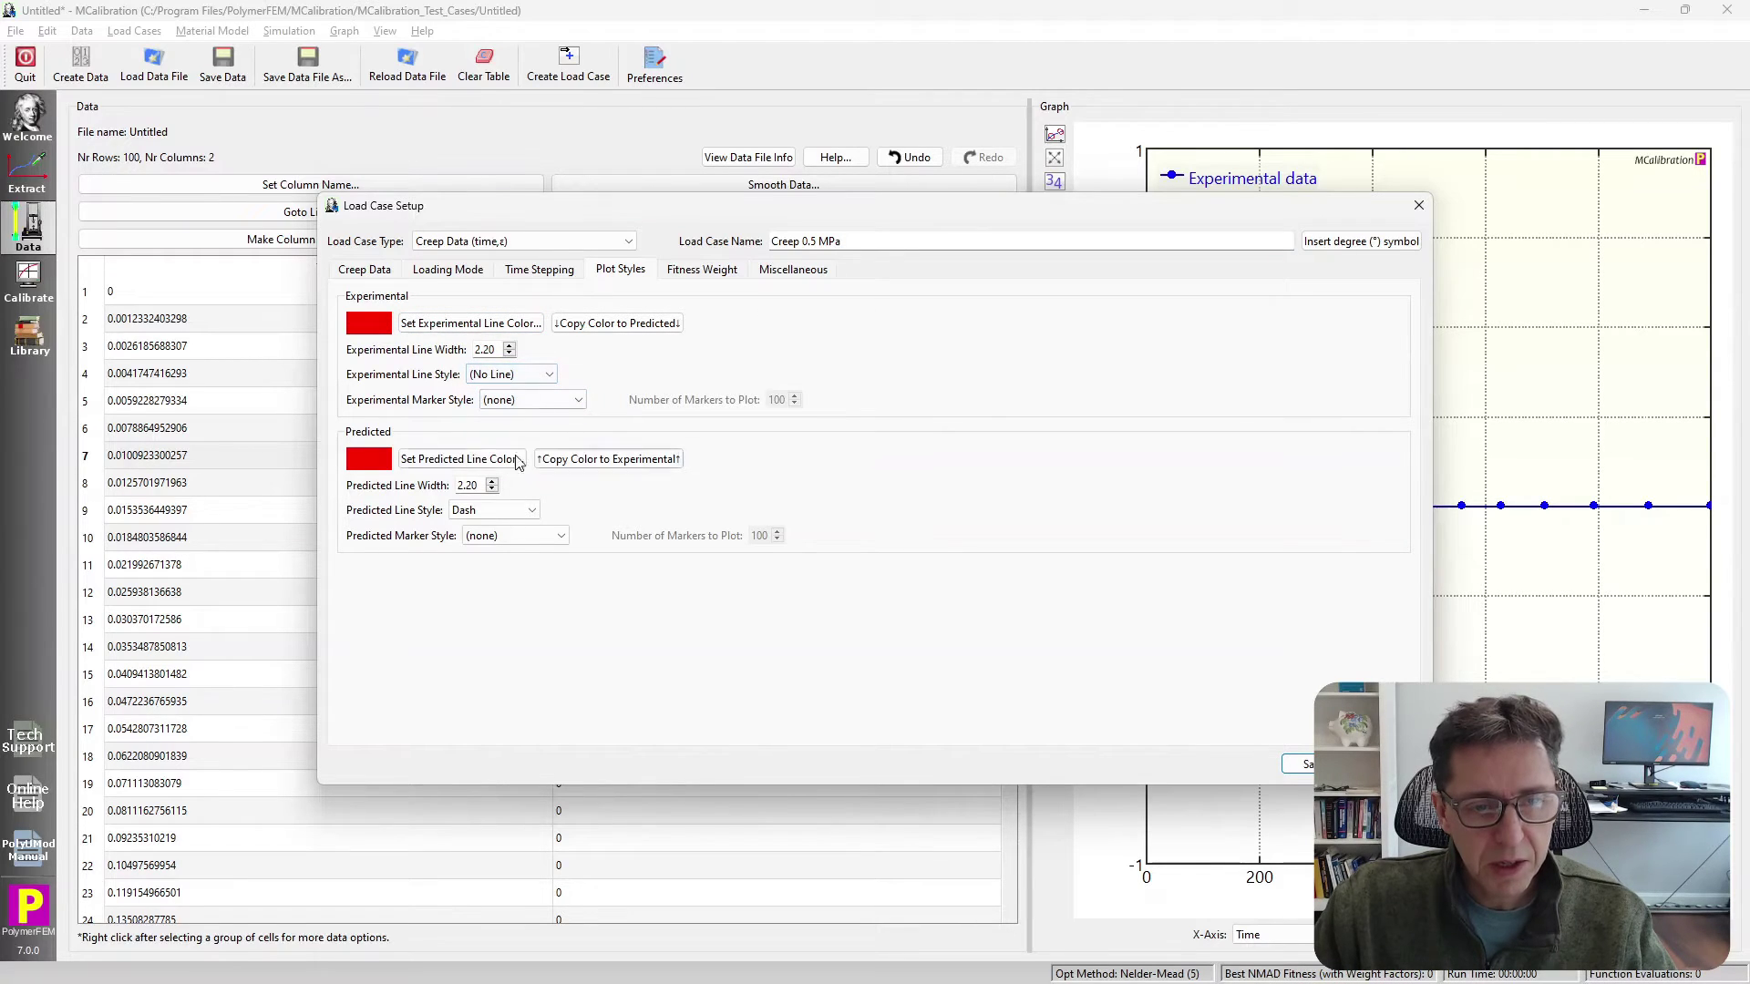
{"action": "left_click", "coordinate": [1303, 763]}
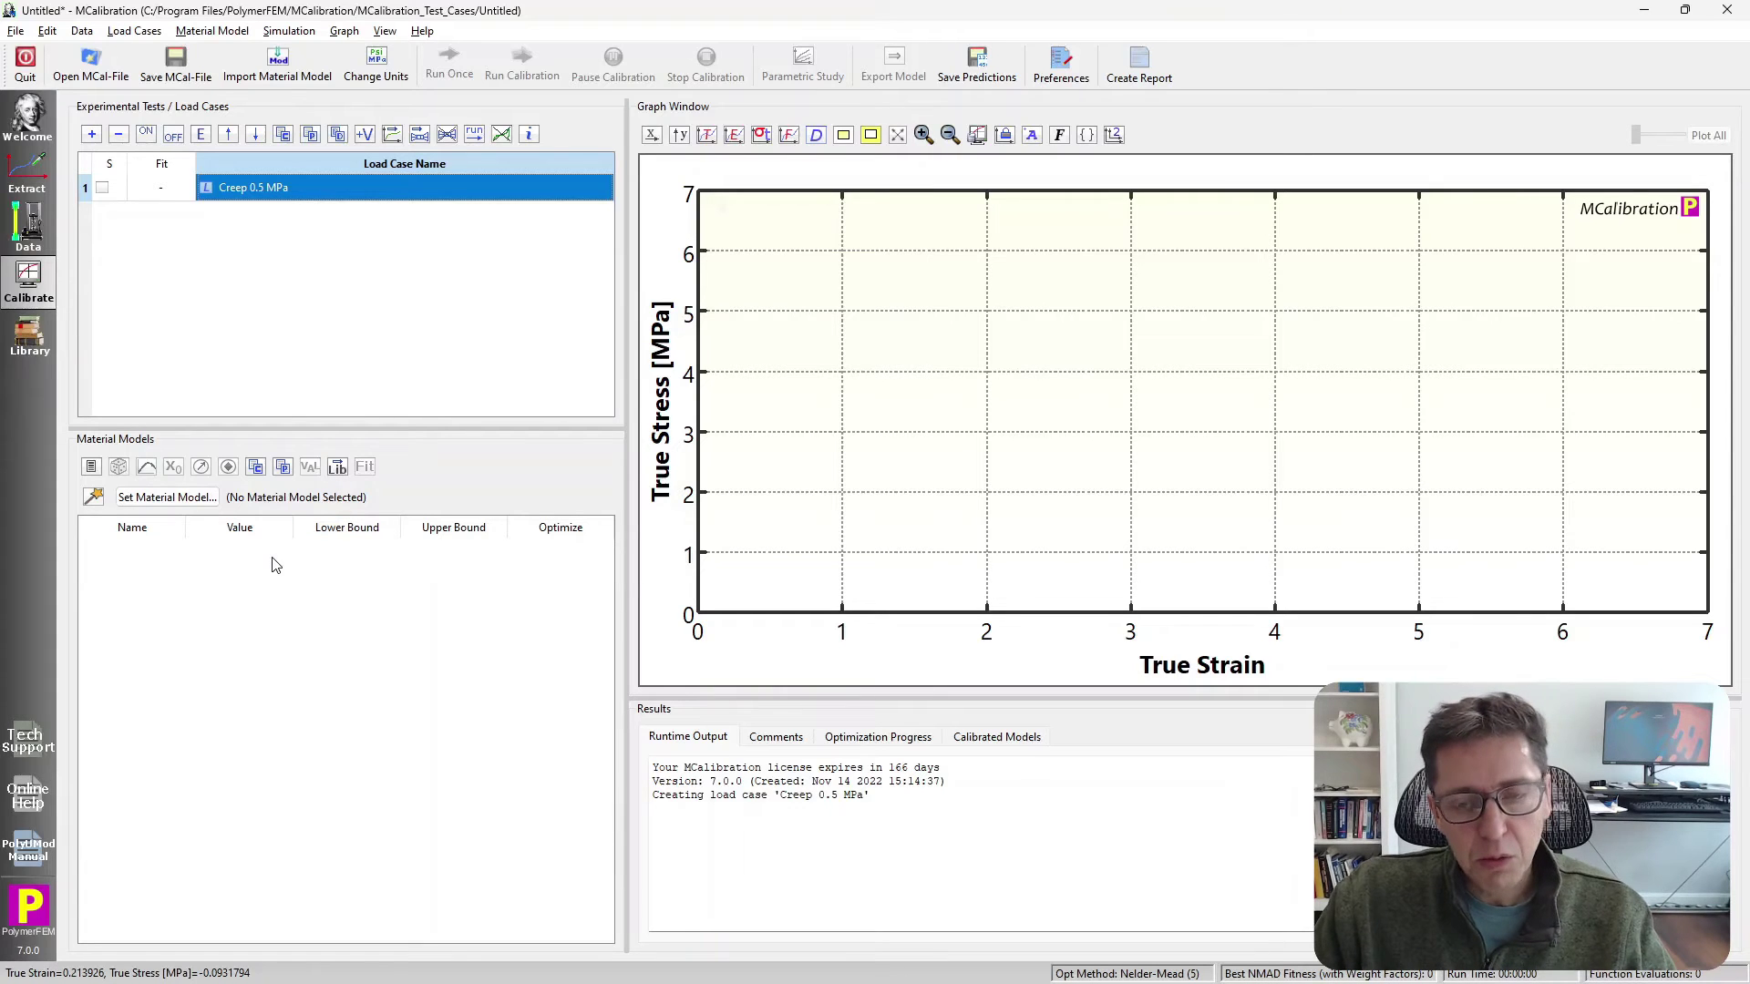
Set the material model to PolyUMod-Bergstrom-Boyce and run the simulation once.
{"action": "left_click", "coordinate": [171, 500]}
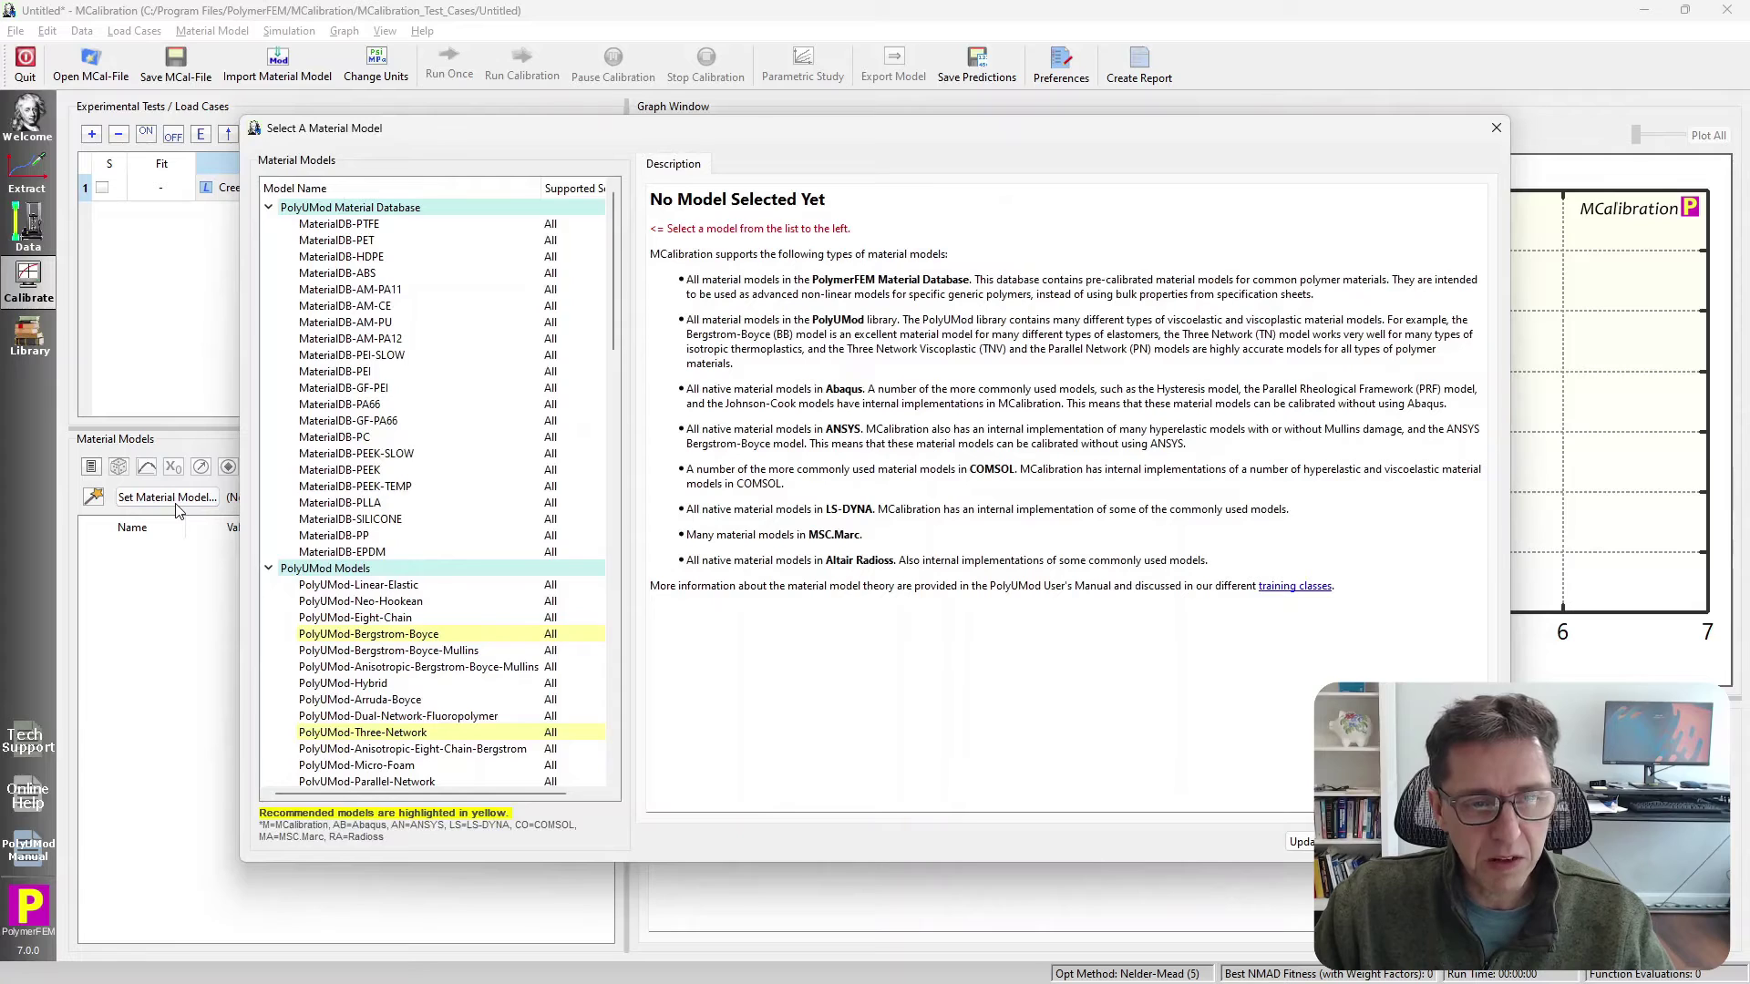
{"action": "left_click", "coordinate": [406, 635]}
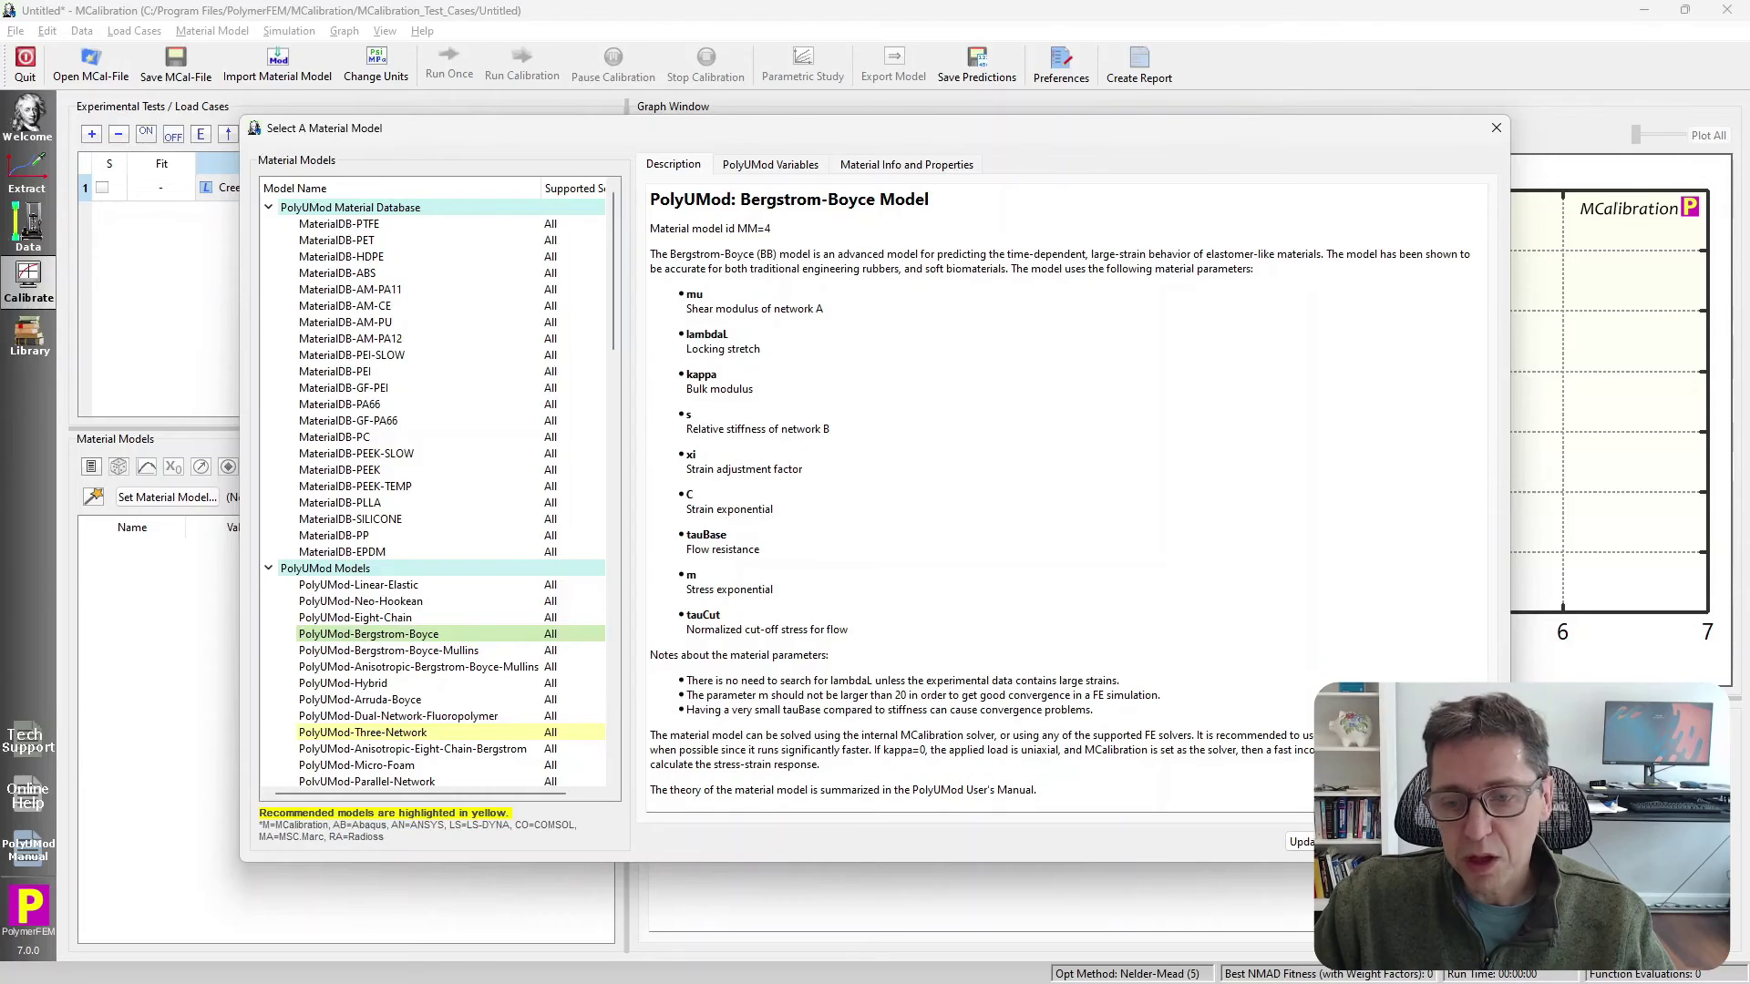
{"action": "key", "text": "Return"}
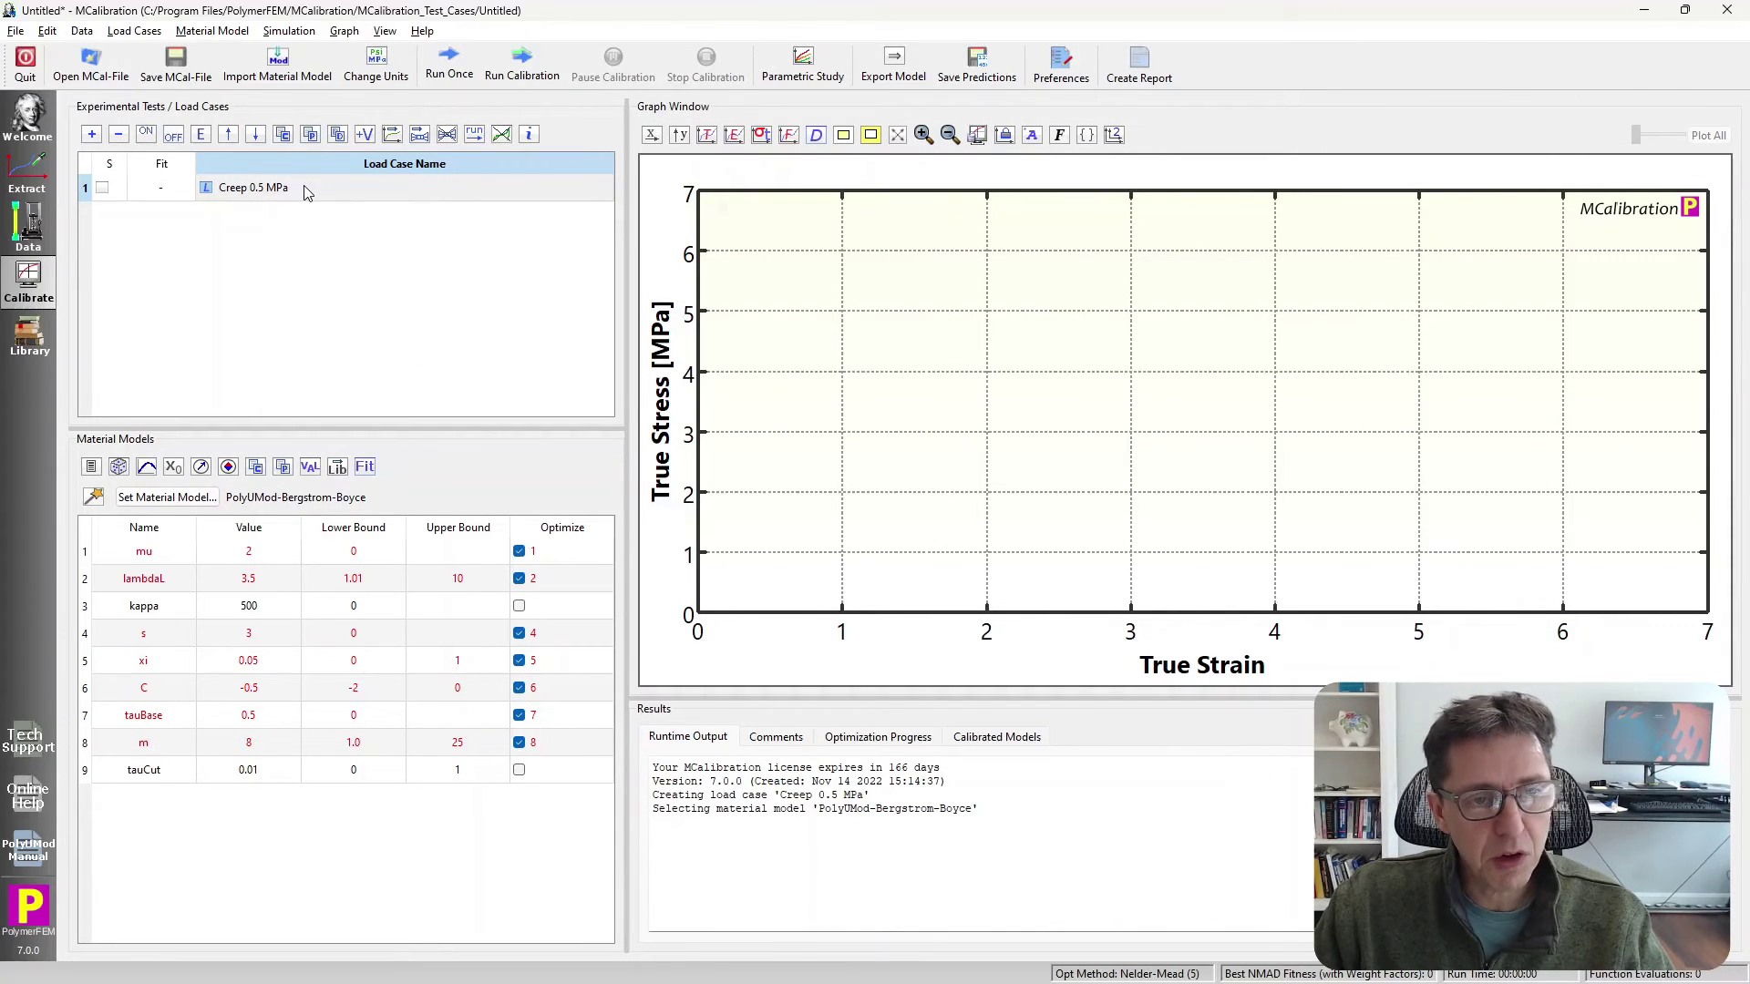
{"action": "left_click", "coordinate": [448, 64]}
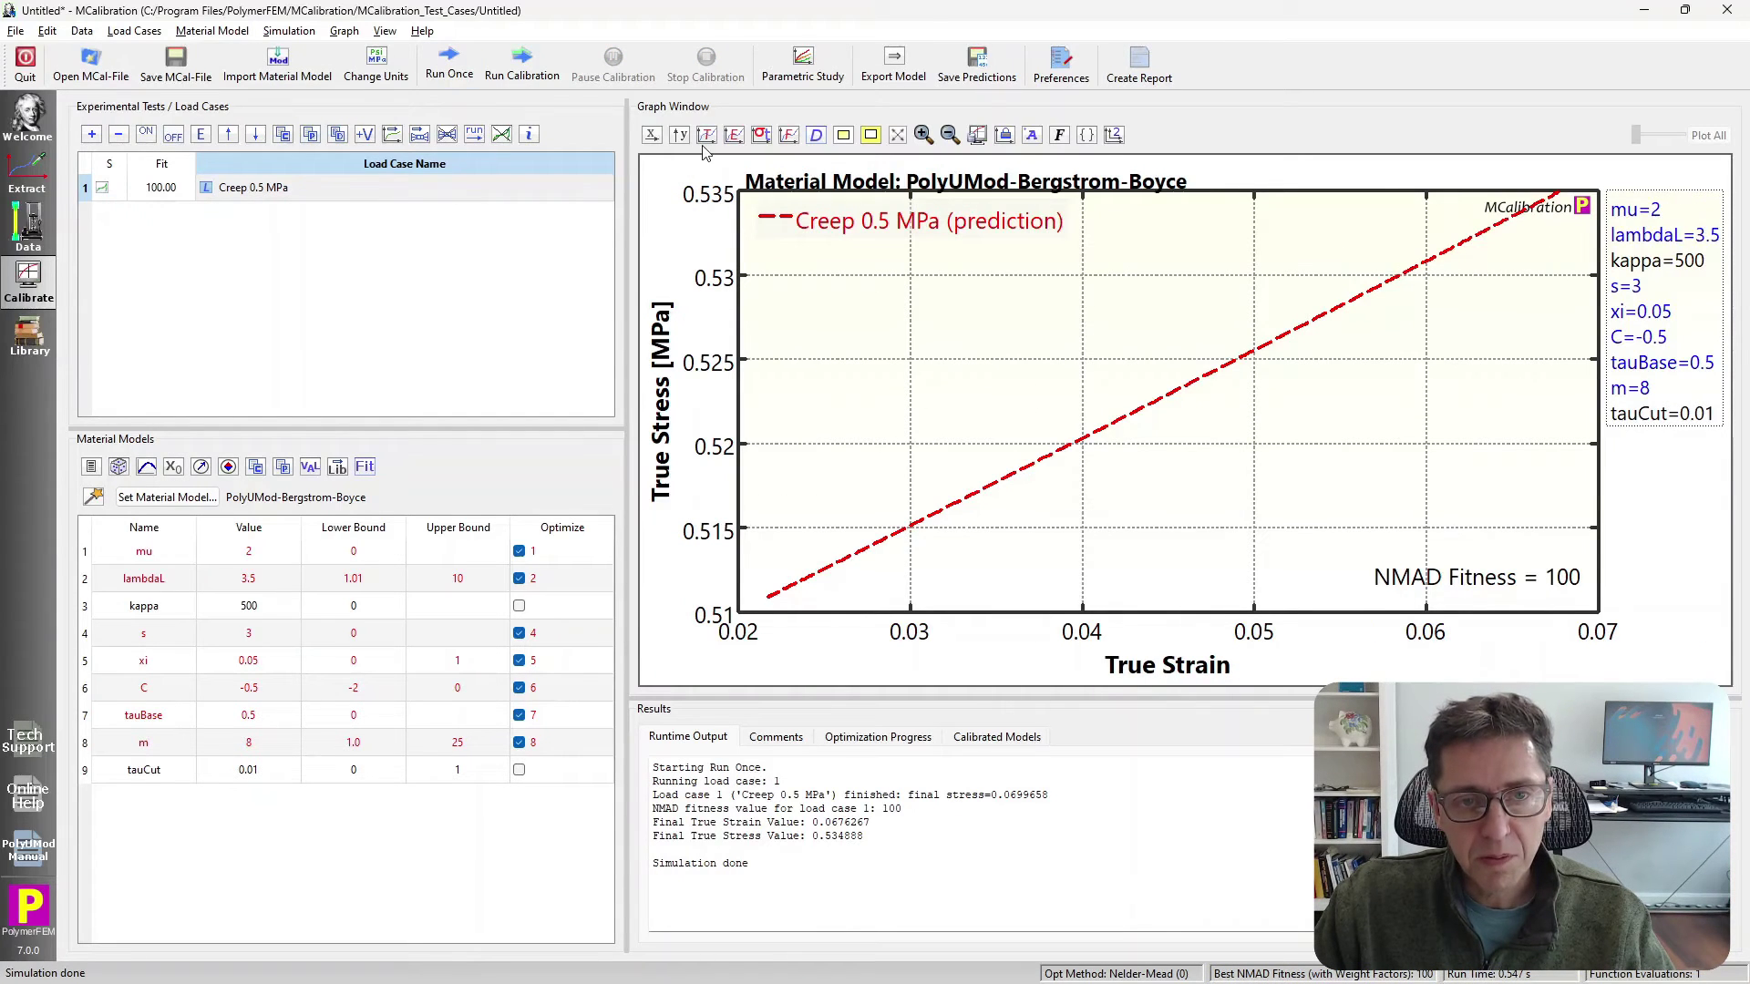
Open Axis Preferences for the graph's X-axis.
{"action": "left_click", "coordinate": [650, 135]}
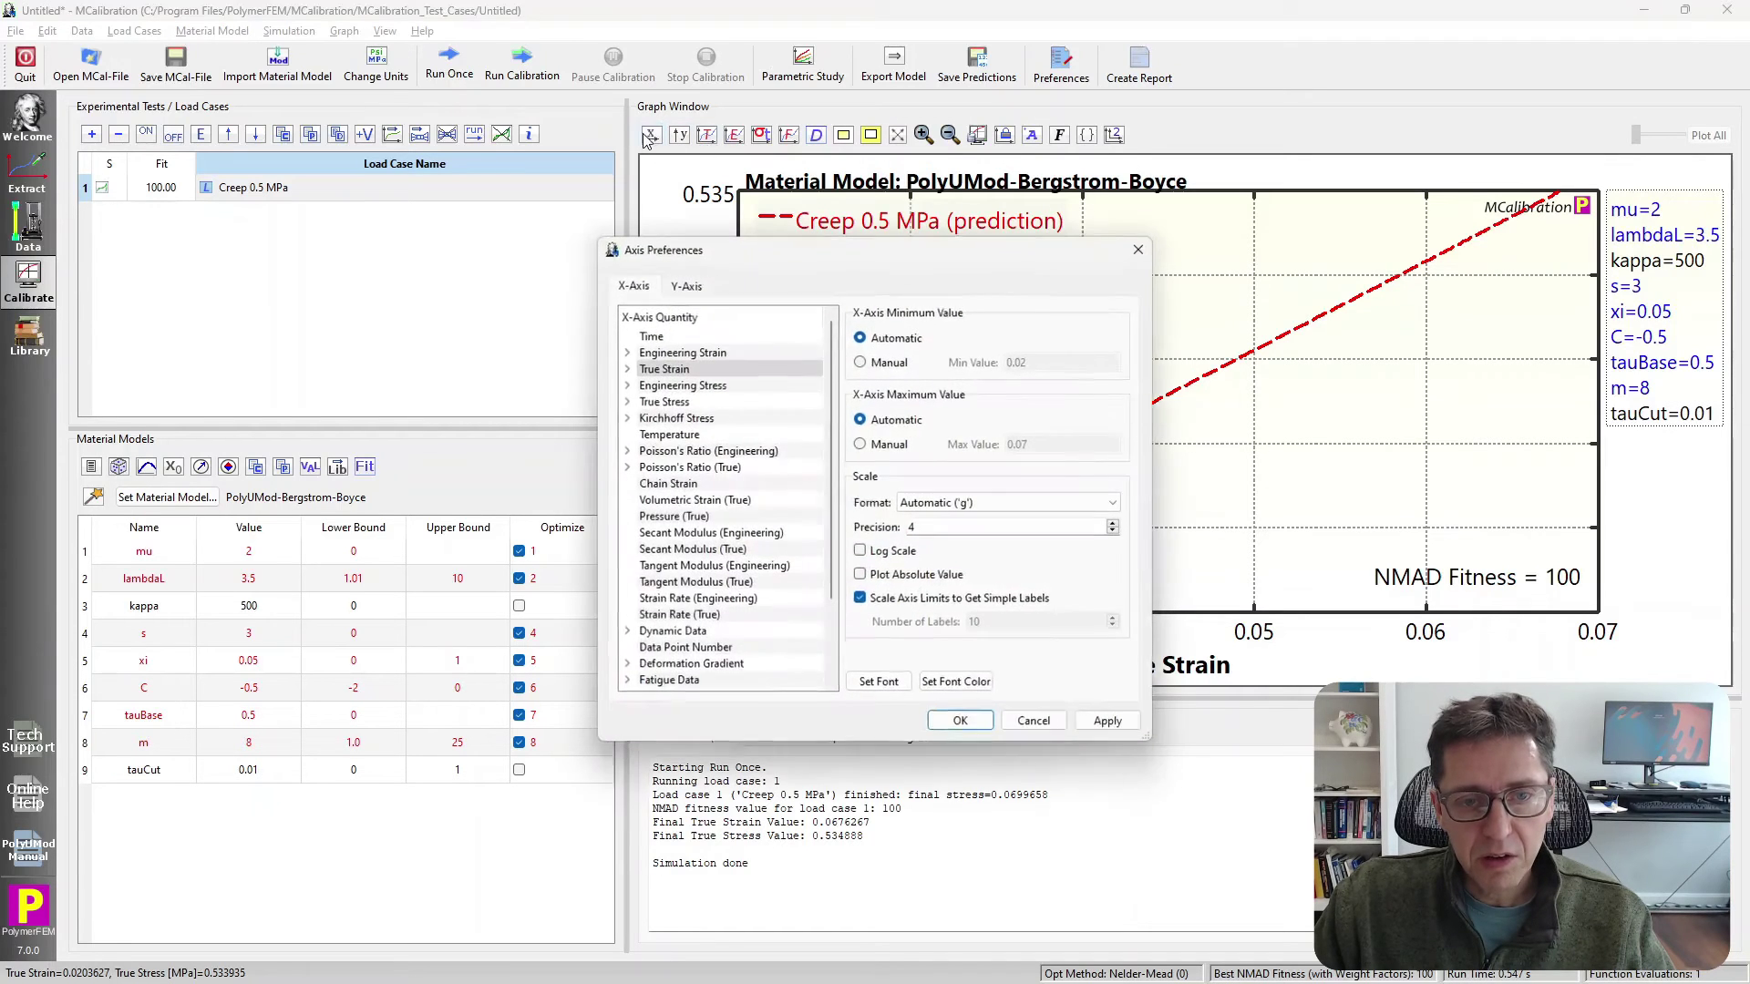
Put the Time X-axis on a log scale, with Engineering Strain kept vertical.
{"action": "left_click", "coordinate": [684, 286]}
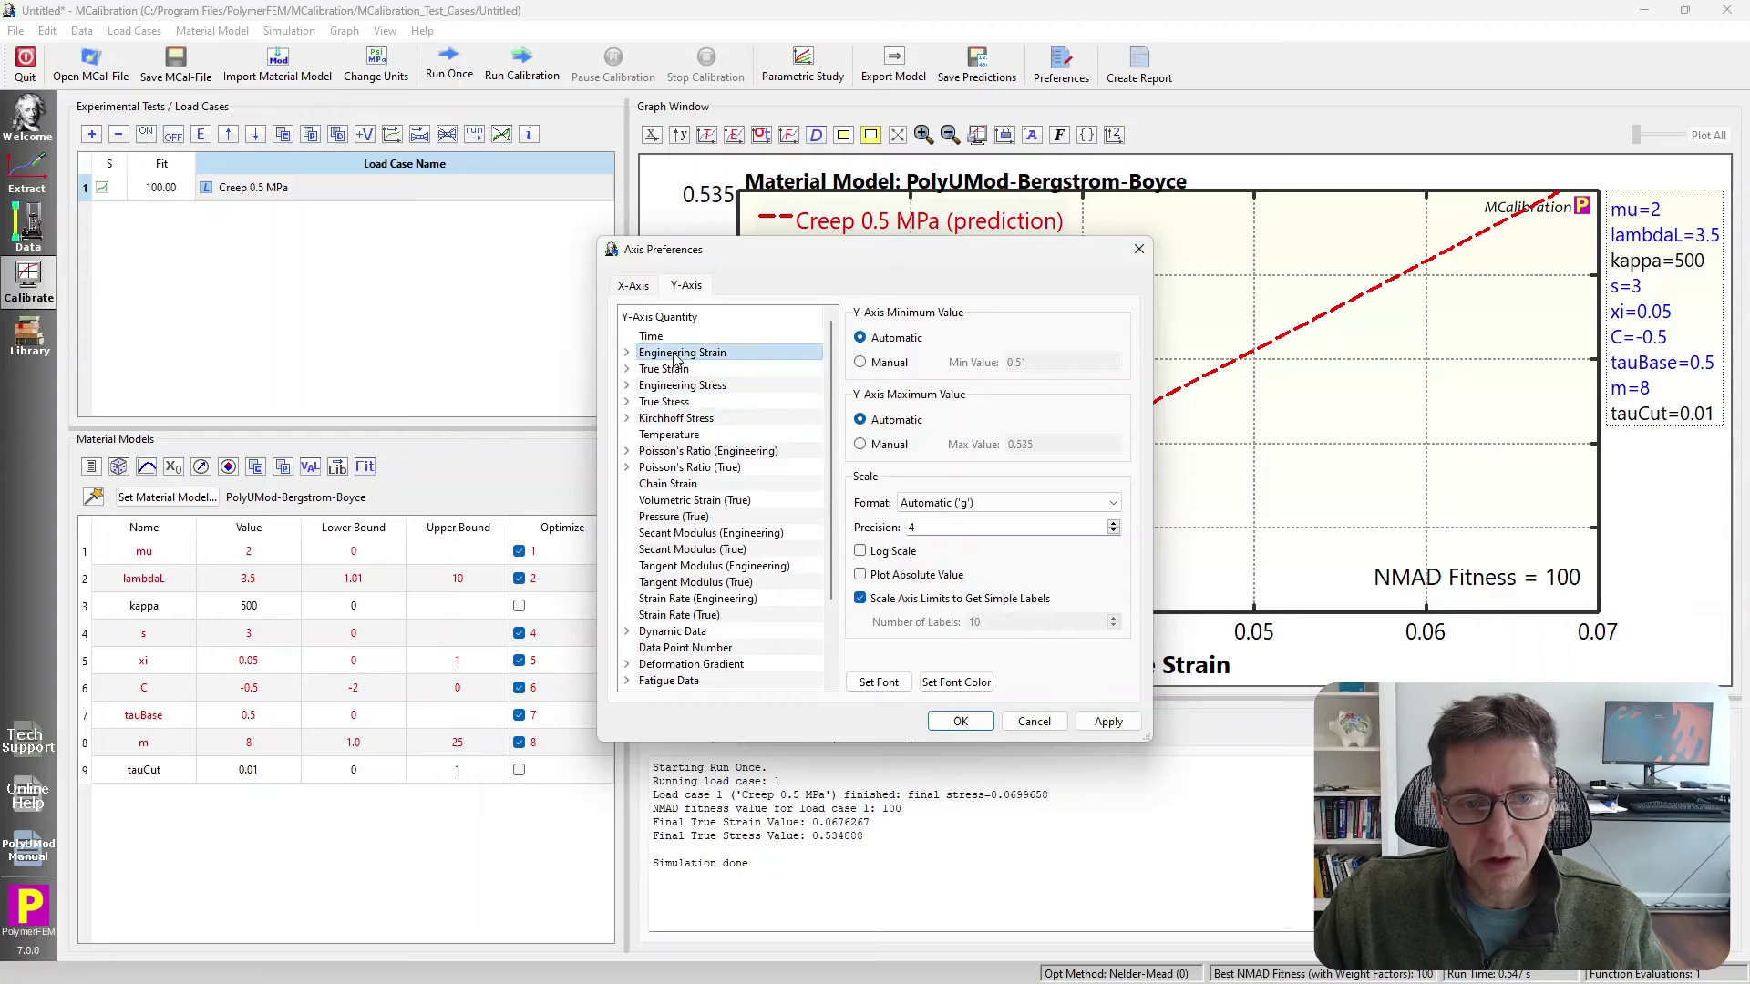
{"action": "left_click", "coordinate": [641, 290]}
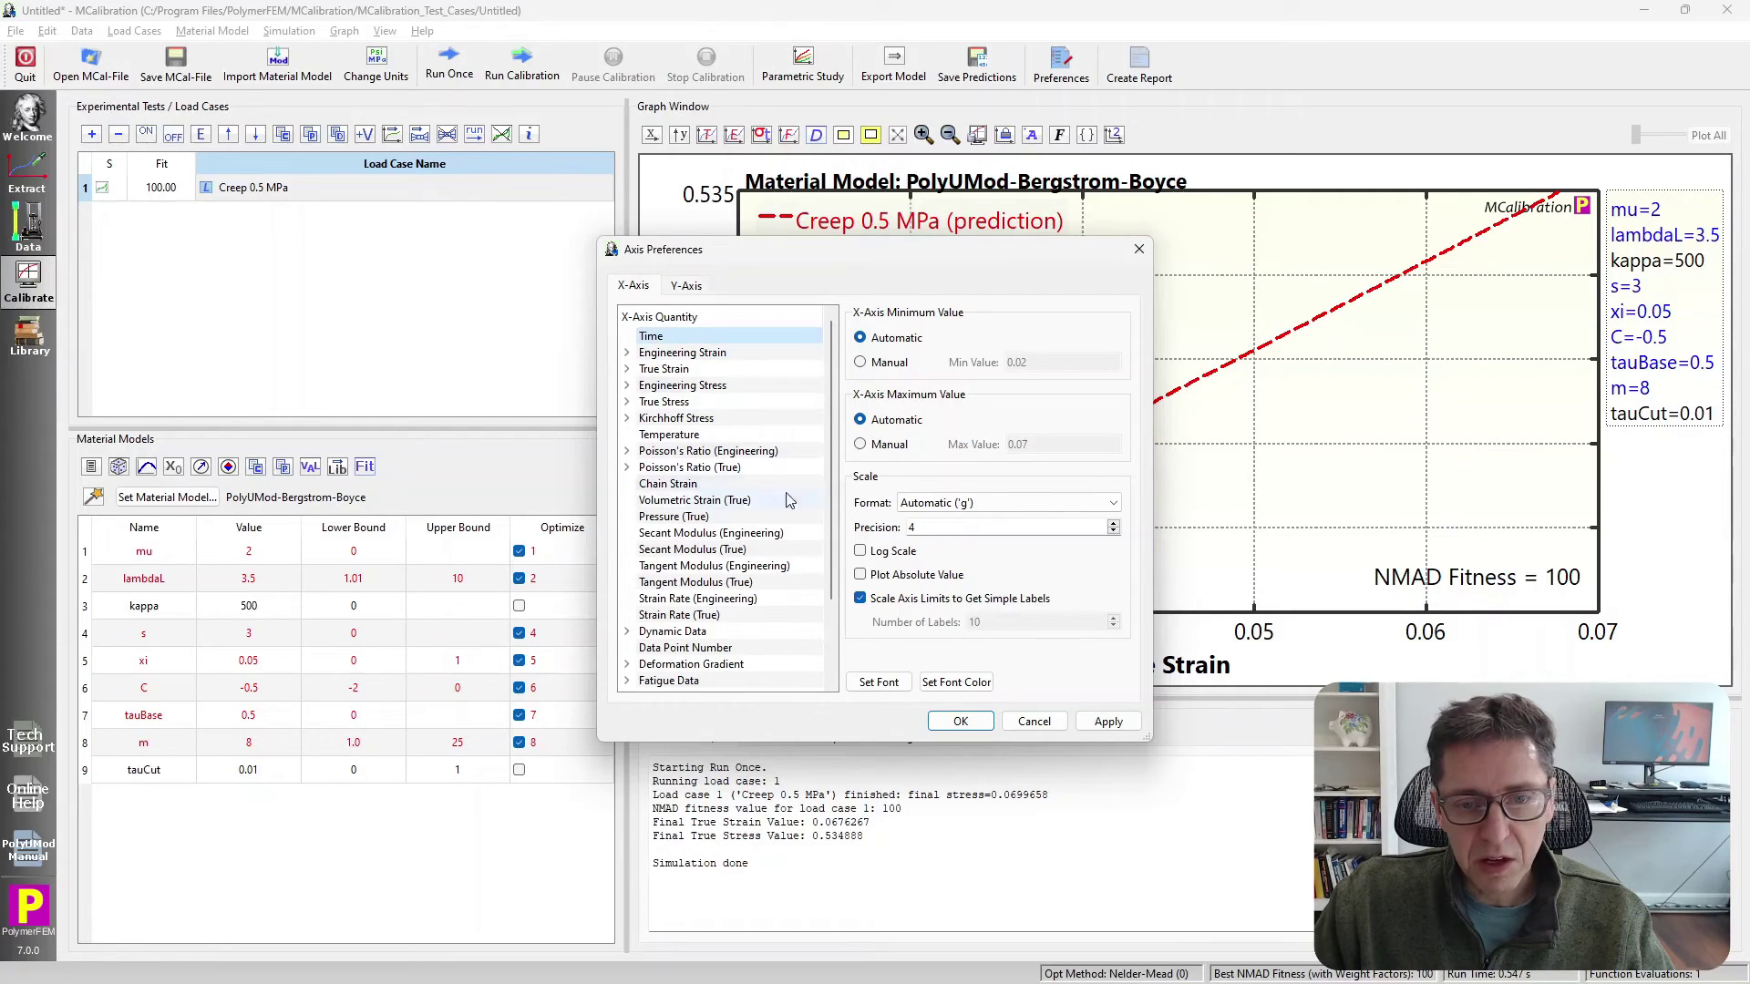
{"action": "left_click", "coordinate": [861, 552]}
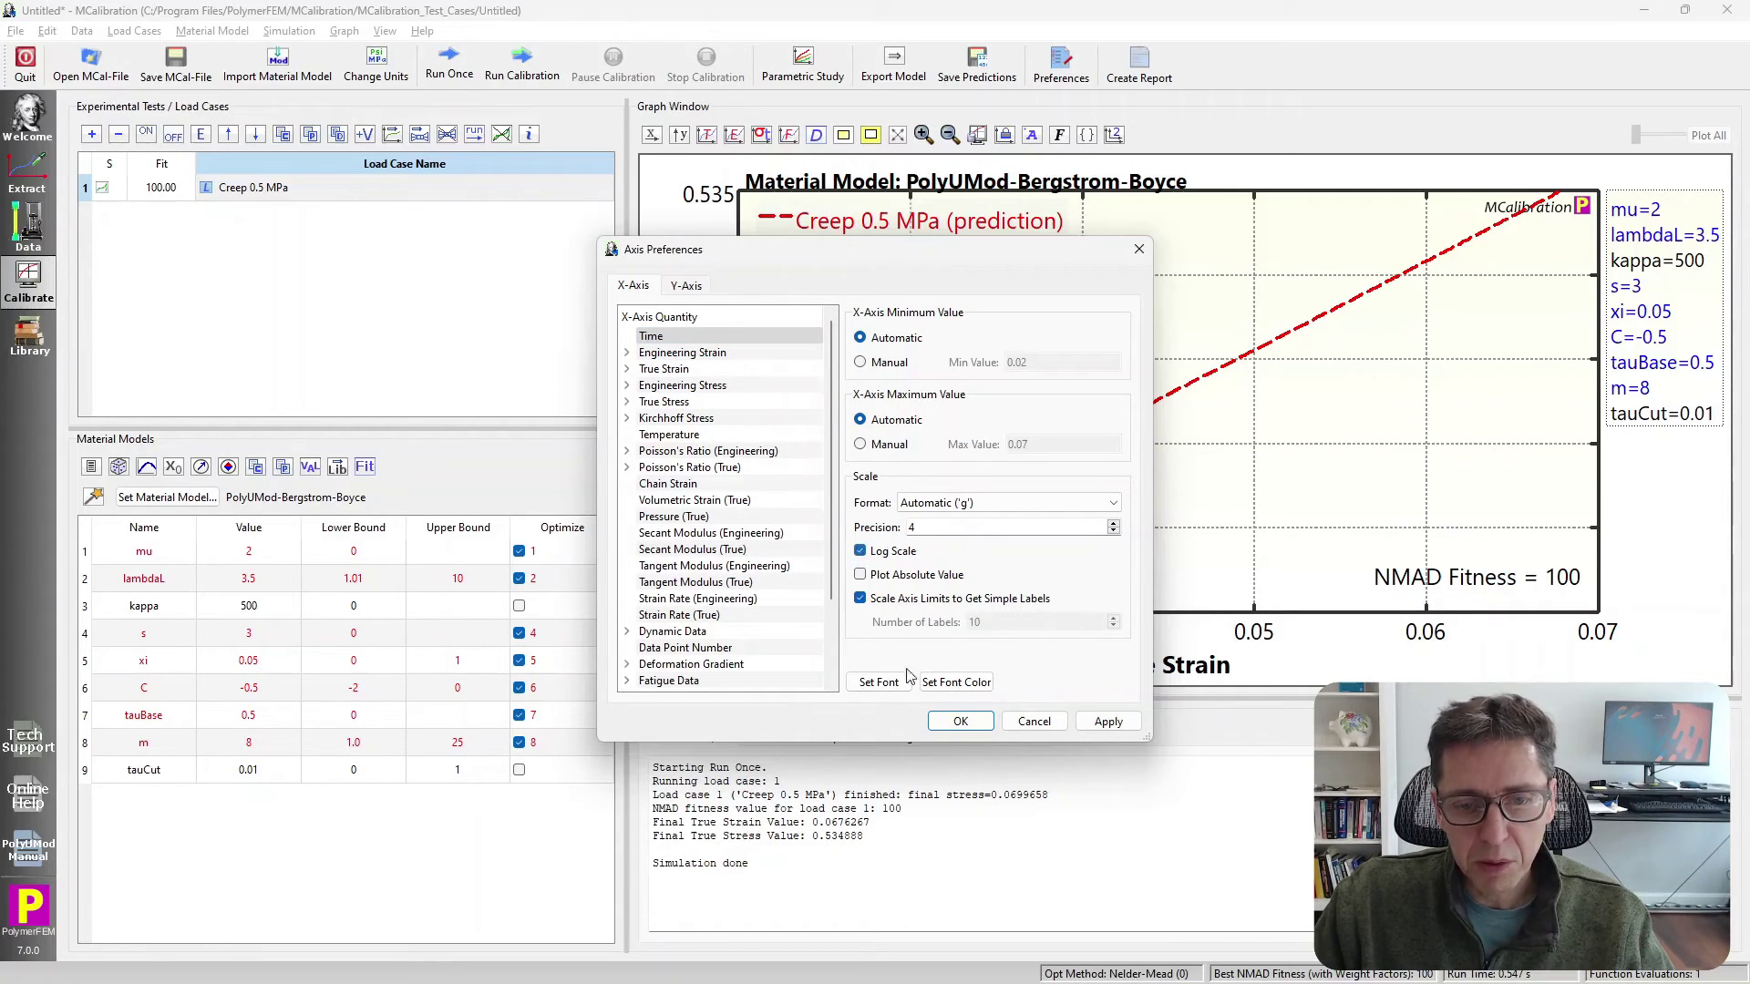
{"action": "left_click", "coordinate": [958, 721]}
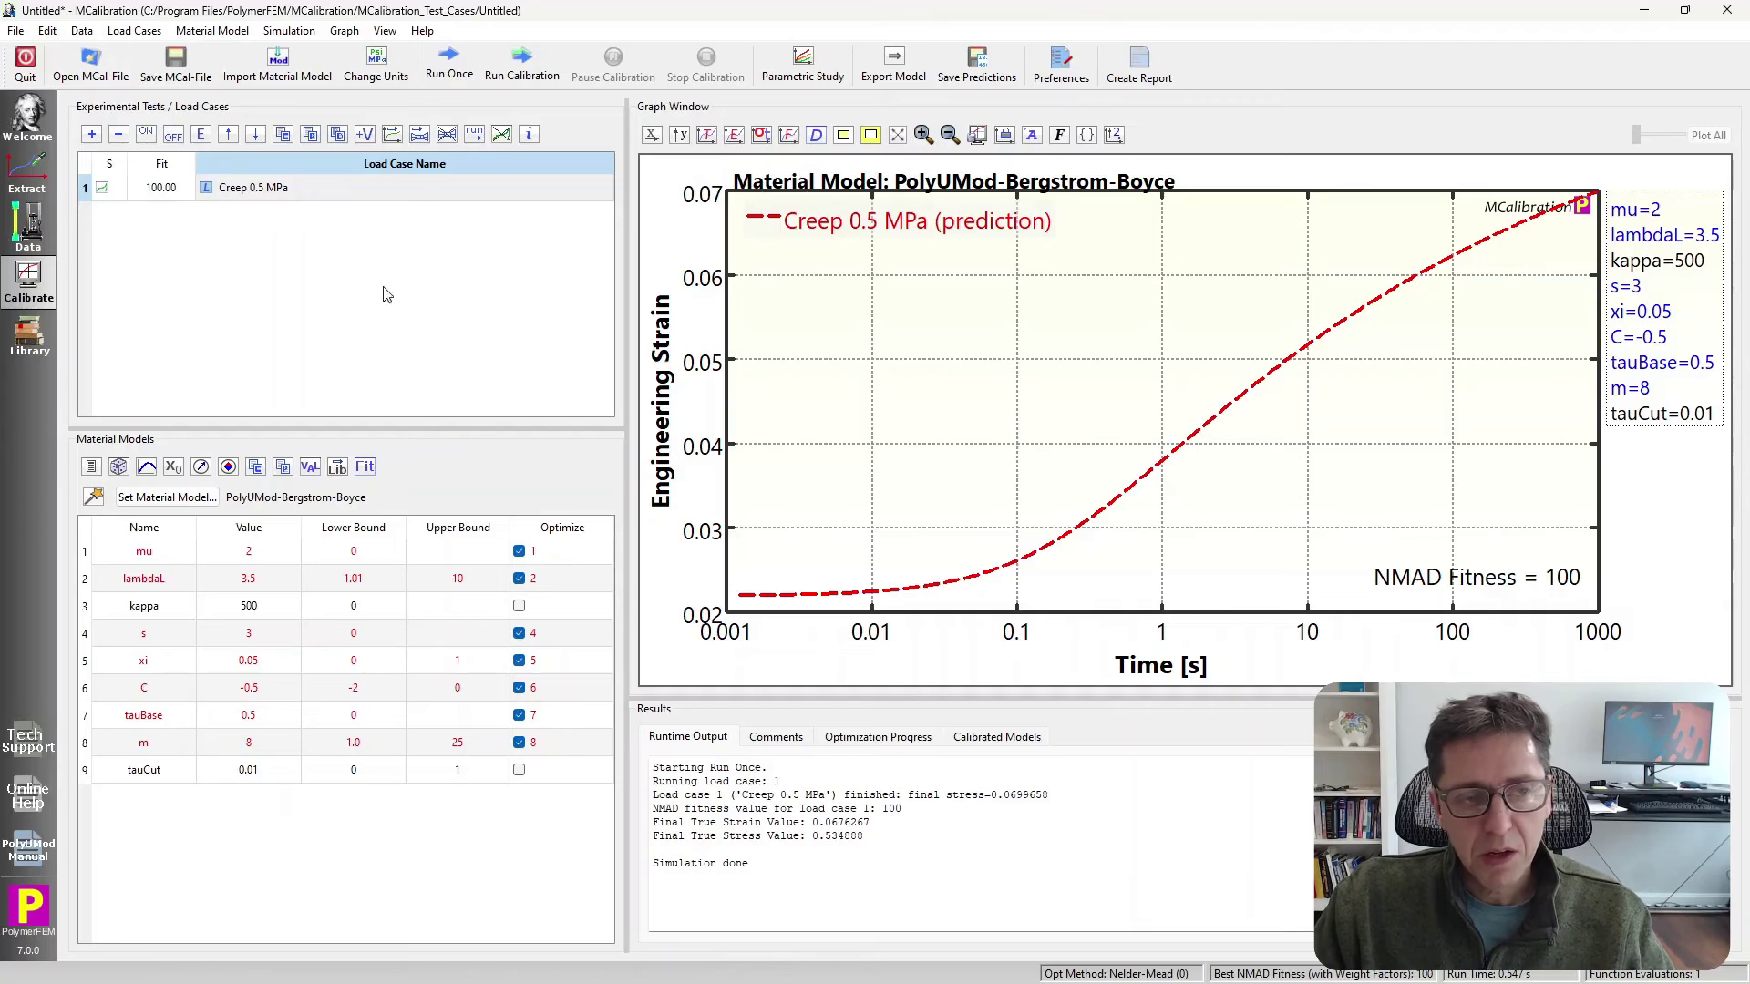
{"action": "left_click", "coordinate": [298, 192]}
{"action": "mouse_move", "coordinate": [298, 199]}
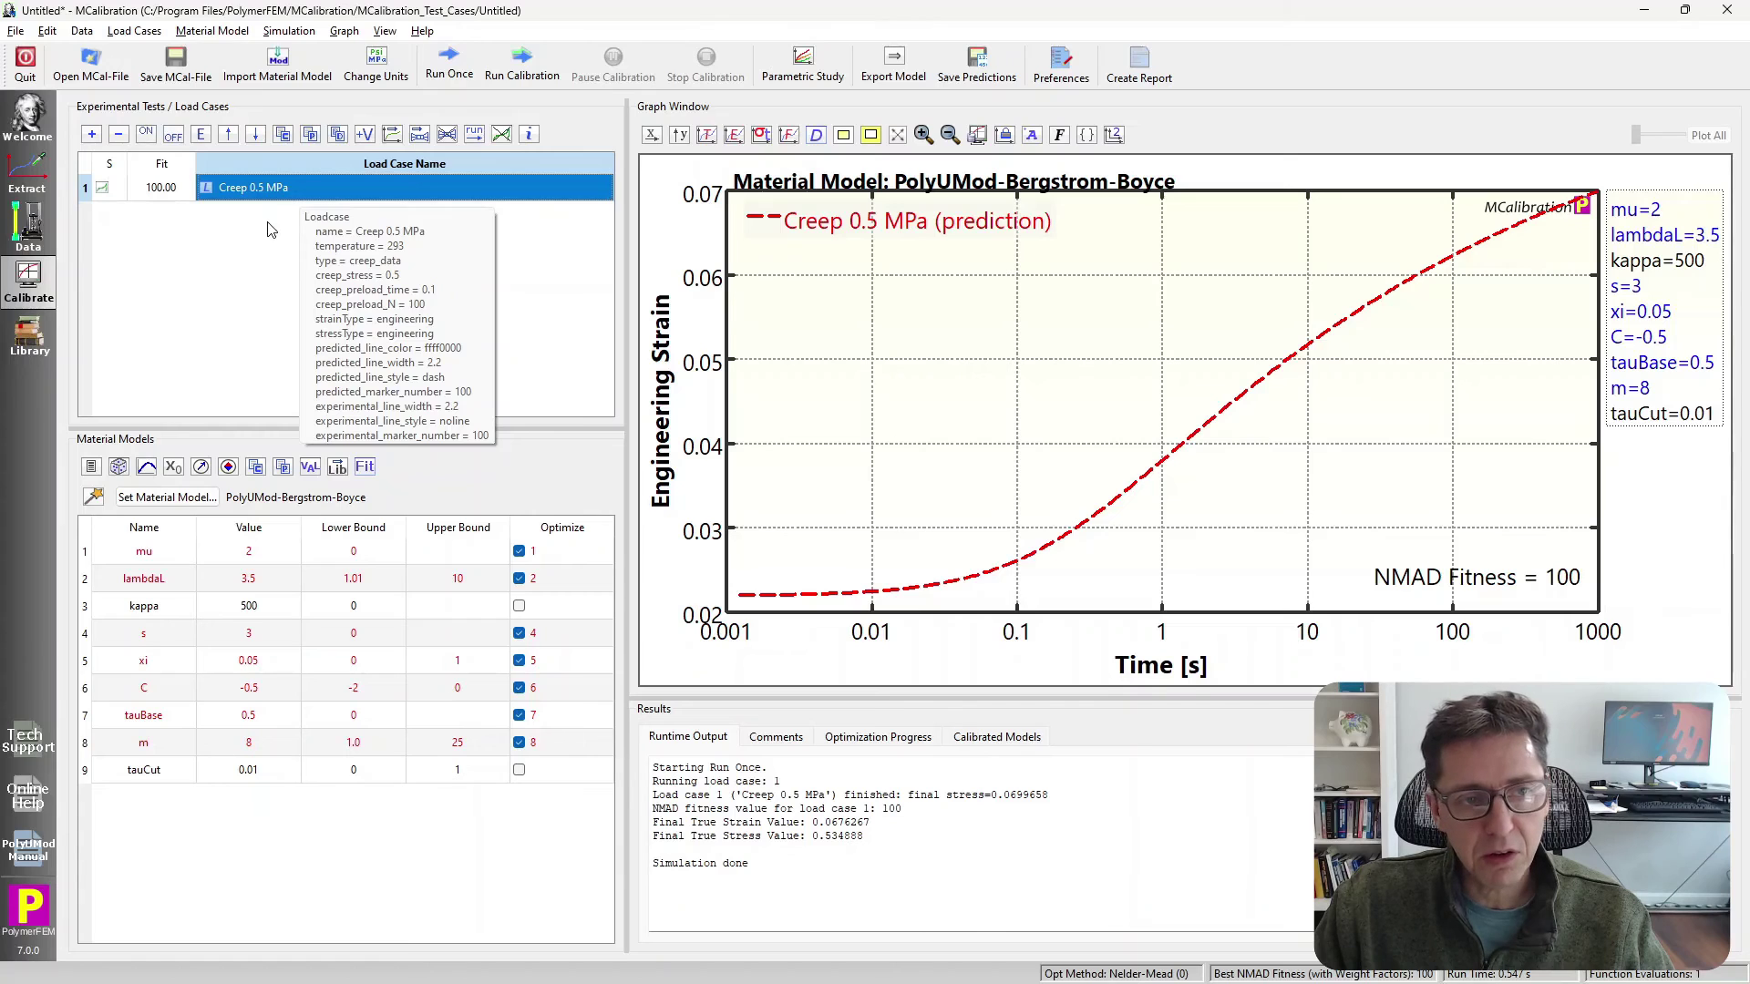
Duplicate the Creep 0.5 MPa load case as Creep 0.5 MPa-1.
{"action": "left_click", "coordinate": [337, 134]}
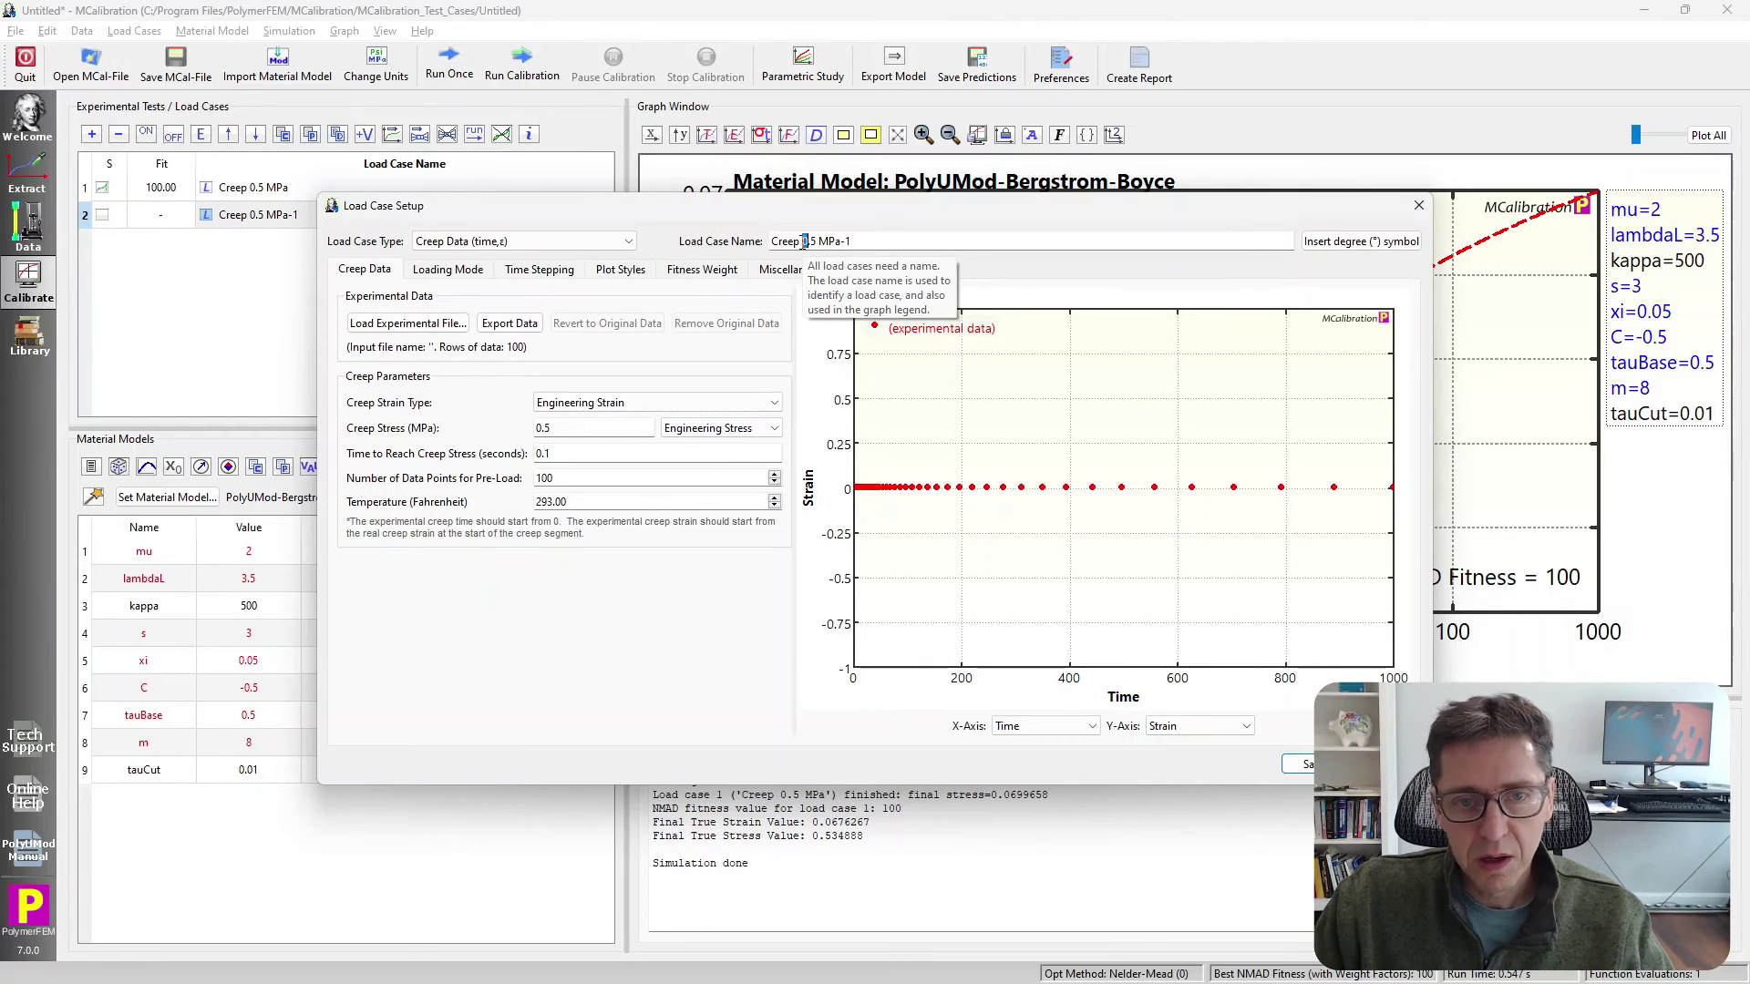
{"action": "double_click", "coordinate": [805, 241]}
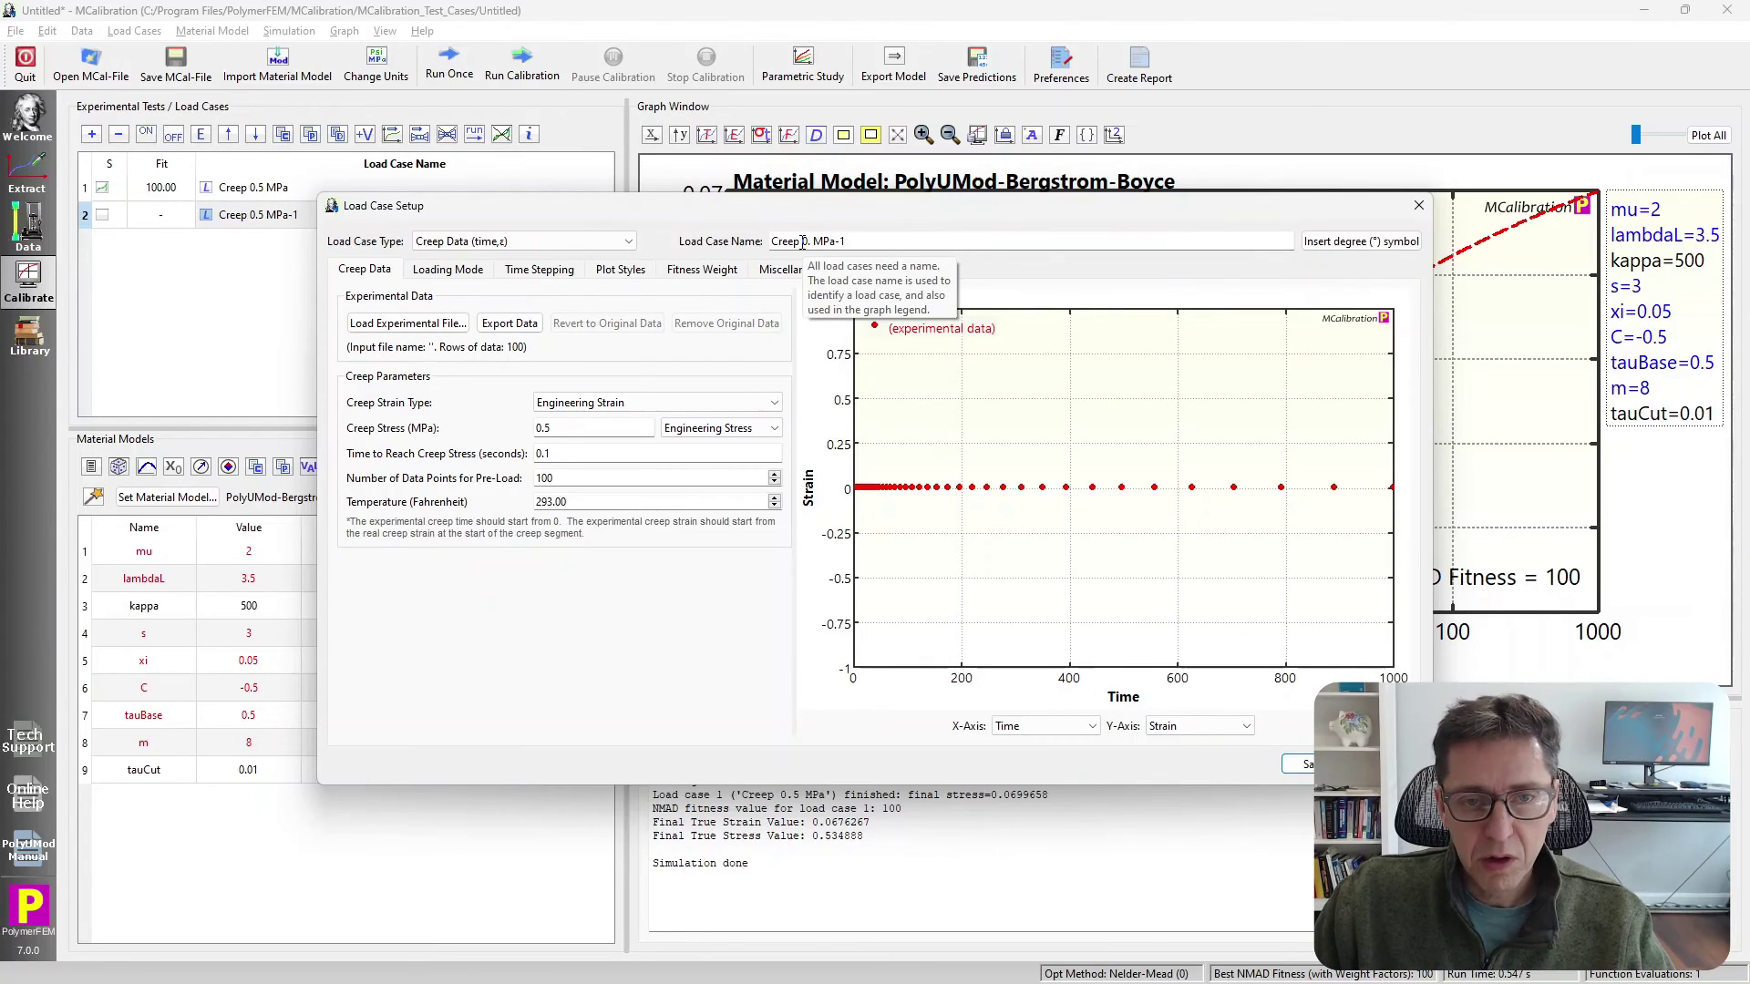
Rename the copy to Creep 0.3 MPa and set its creep stress to 0.3.
{"action": "key", "text": "End"}
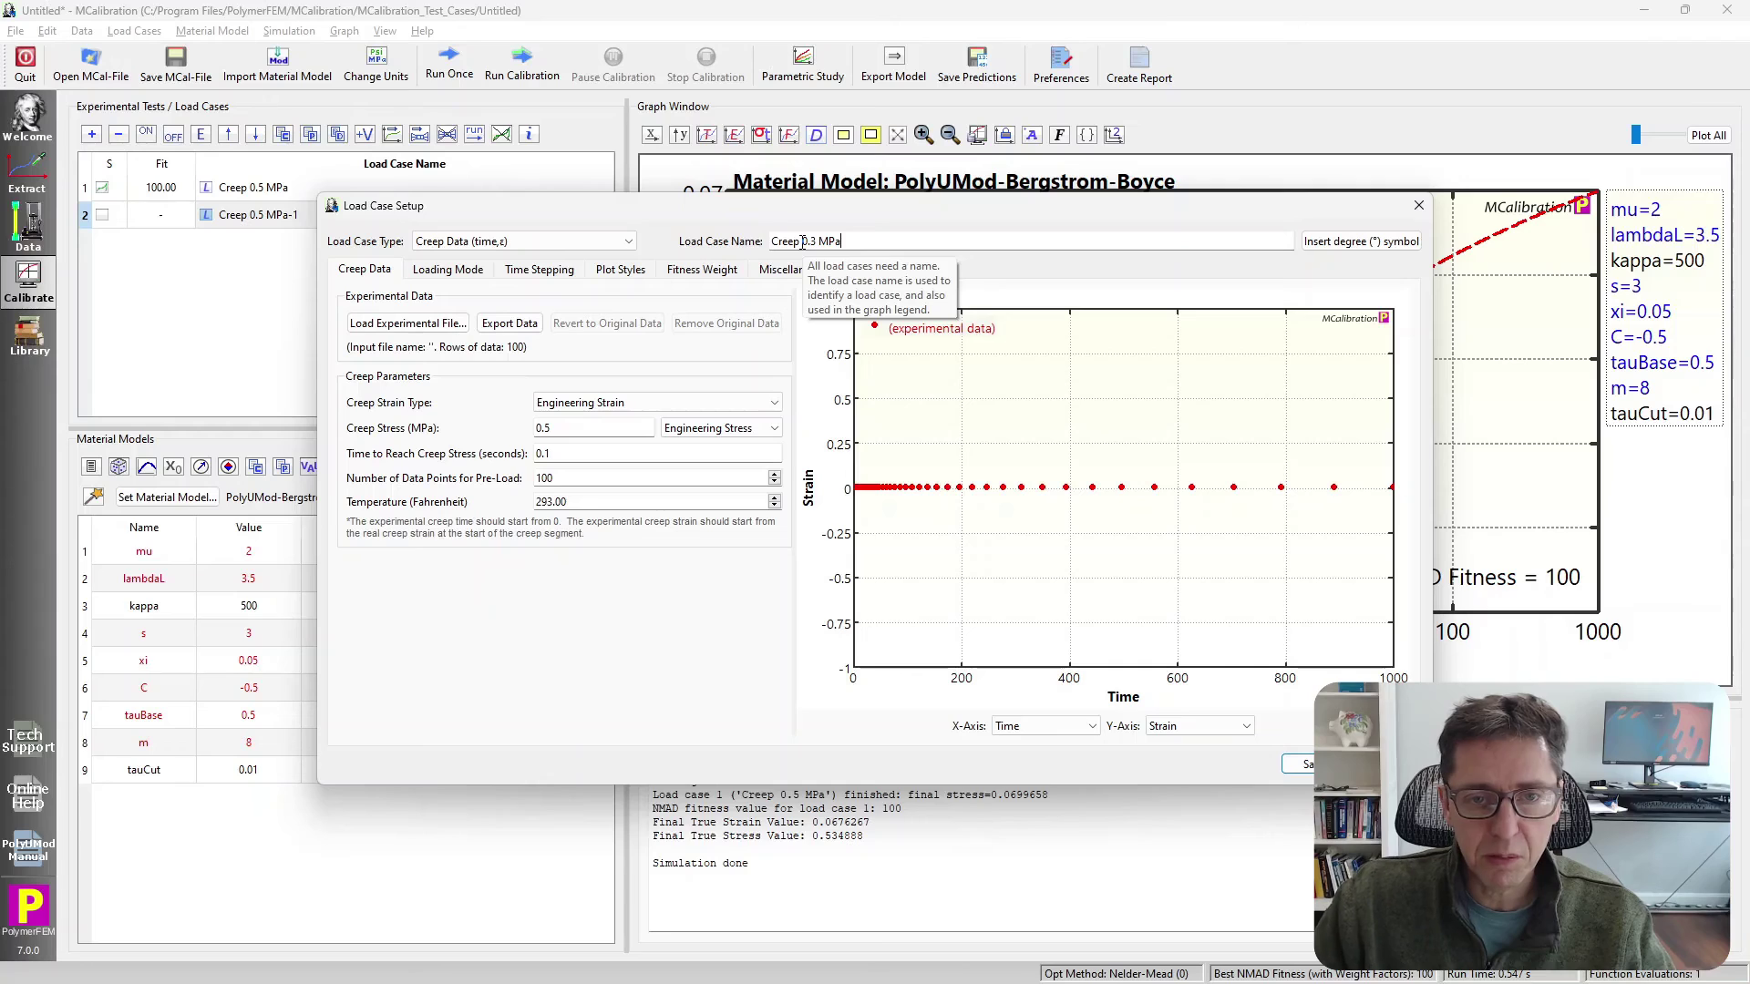
{"action": "left_click", "coordinate": [578, 428]}
{"action": "key", "text": "BackSpace"}
{"action": "type", "text": "3"}
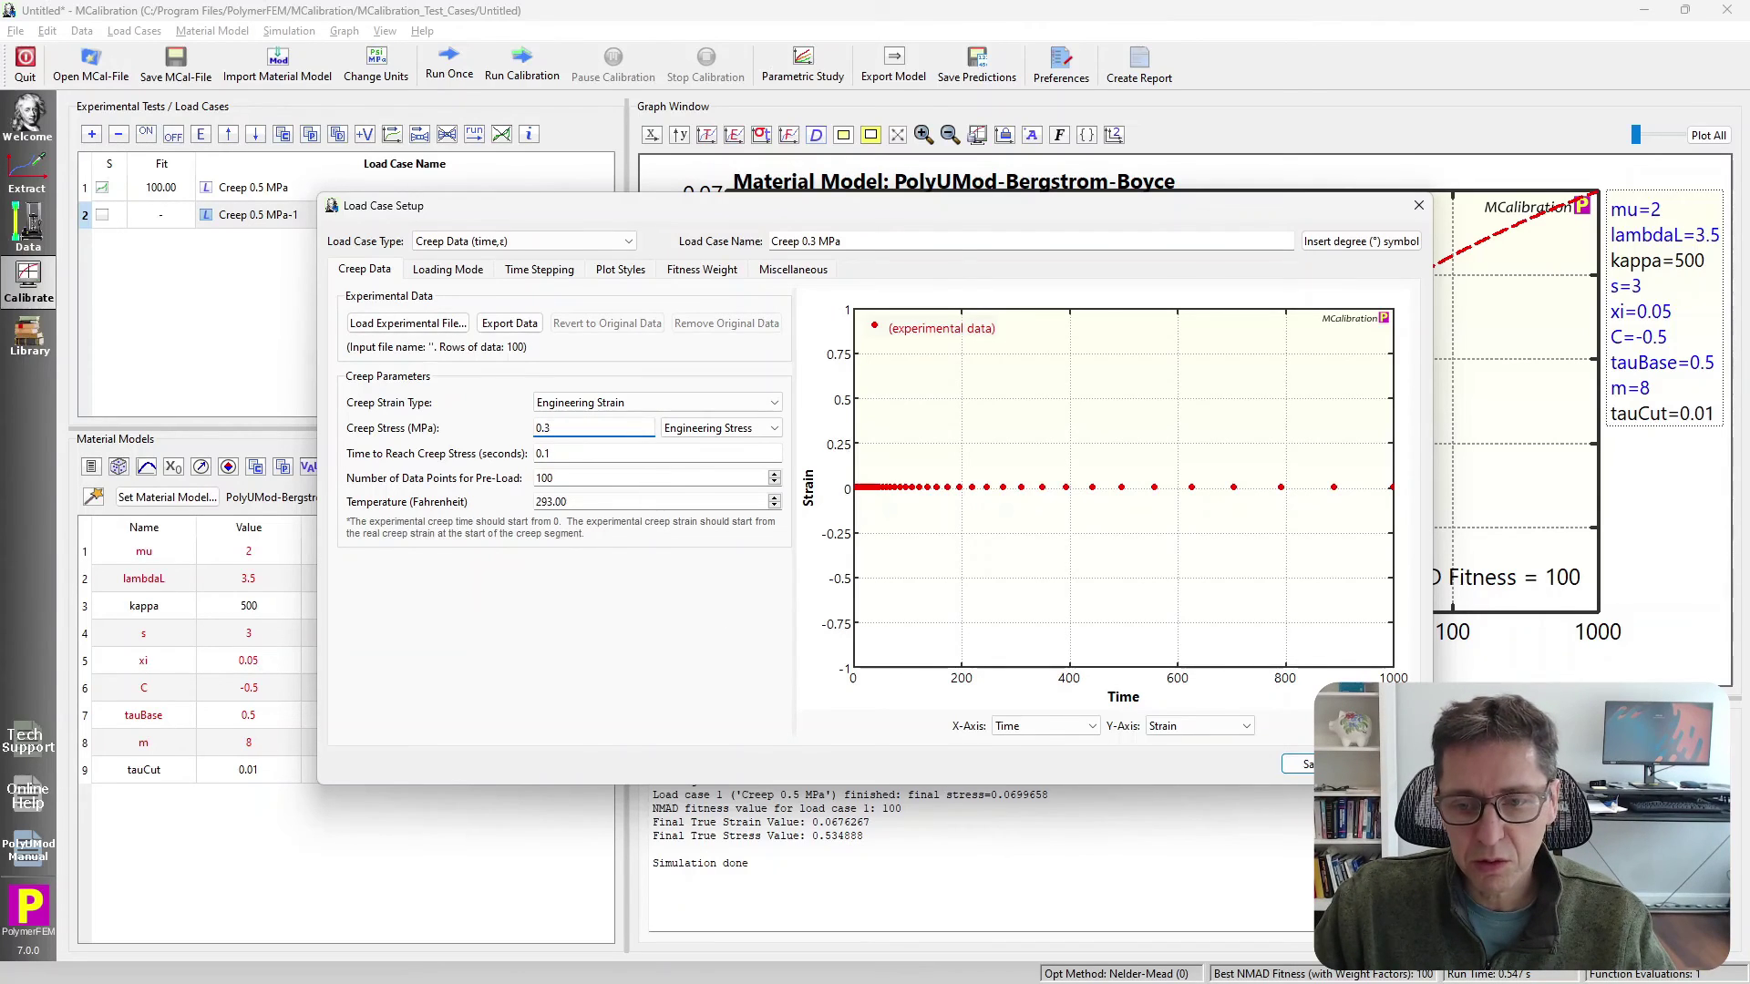
Make the predicted line purple and save the Creep 0.3 MPa load case.
{"action": "left_click", "coordinate": [616, 271]}
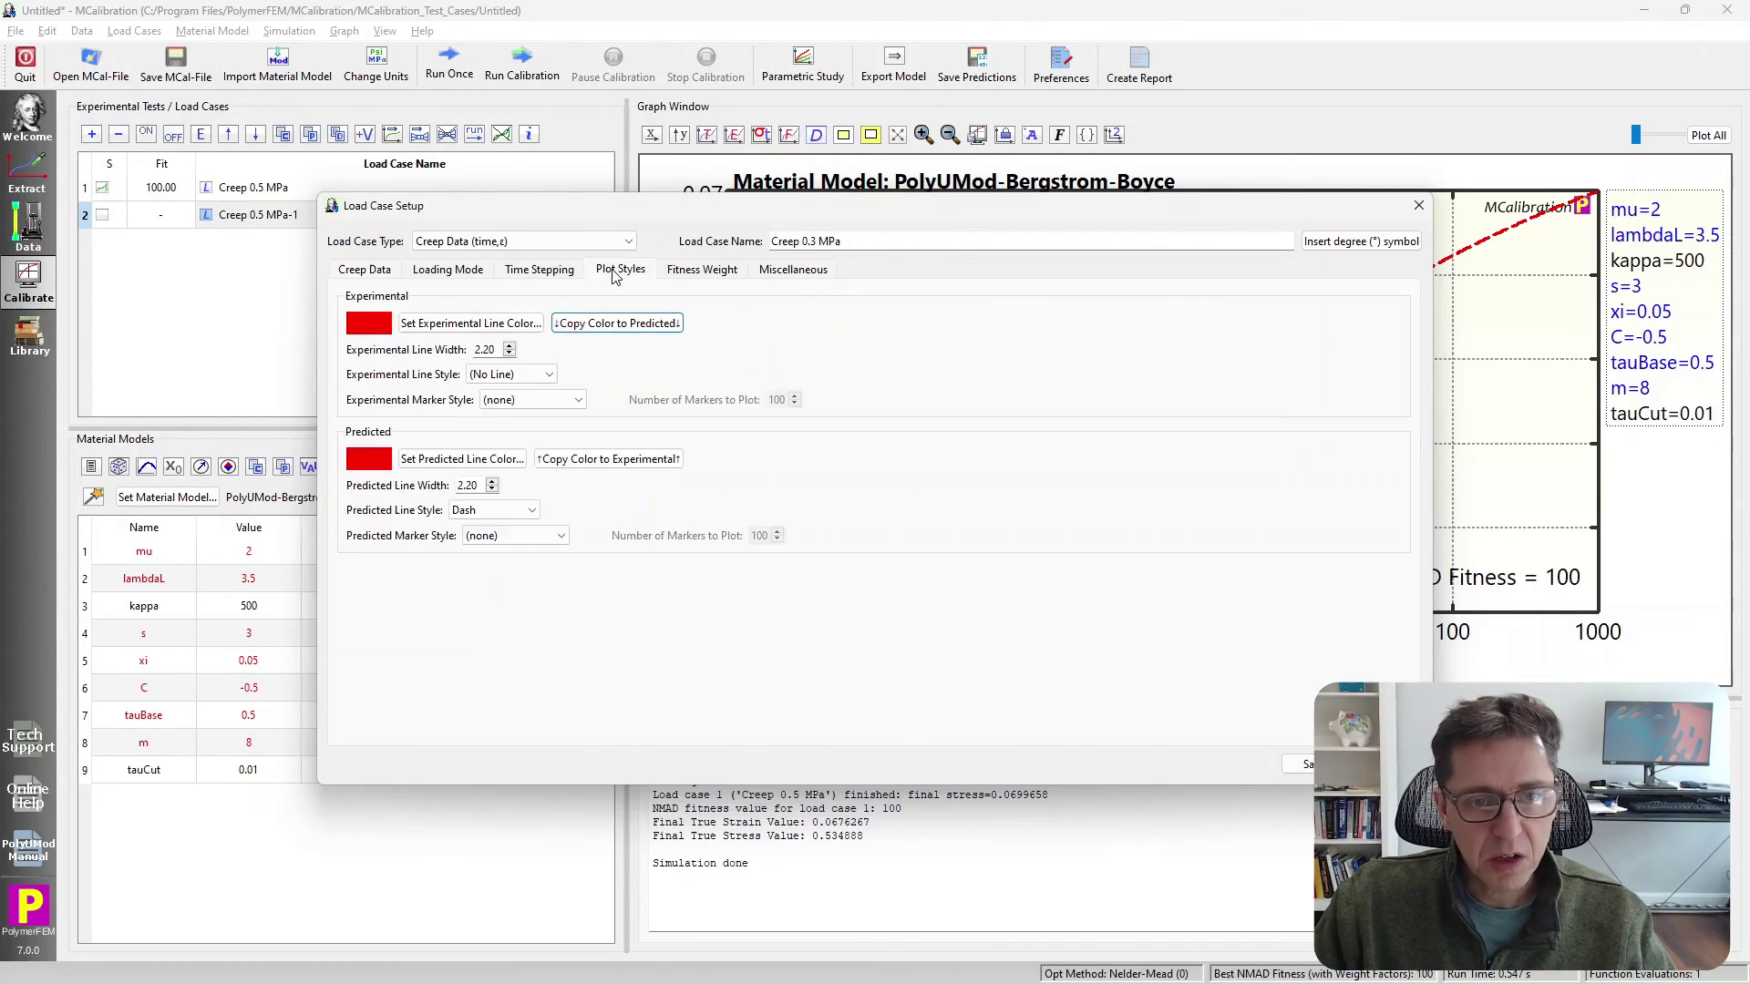
{"action": "left_click", "coordinate": [461, 460]}
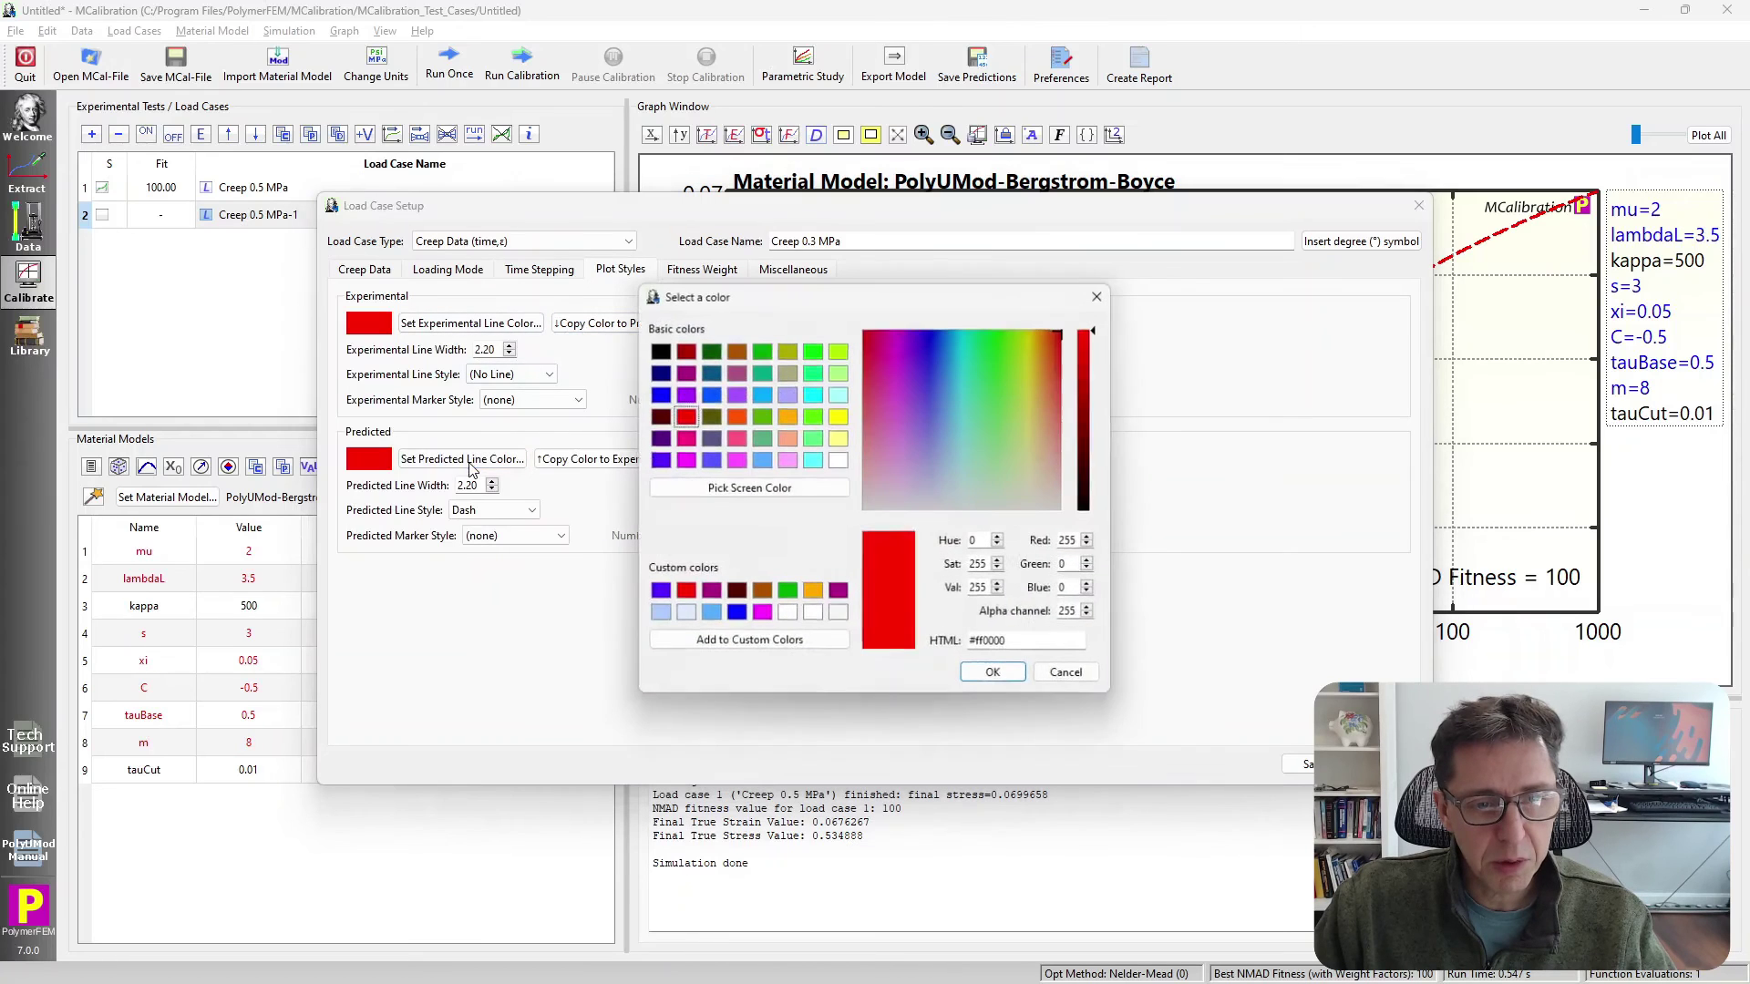
{"action": "left_click", "coordinate": [716, 592]}
{"action": "left_click", "coordinate": [990, 673]}
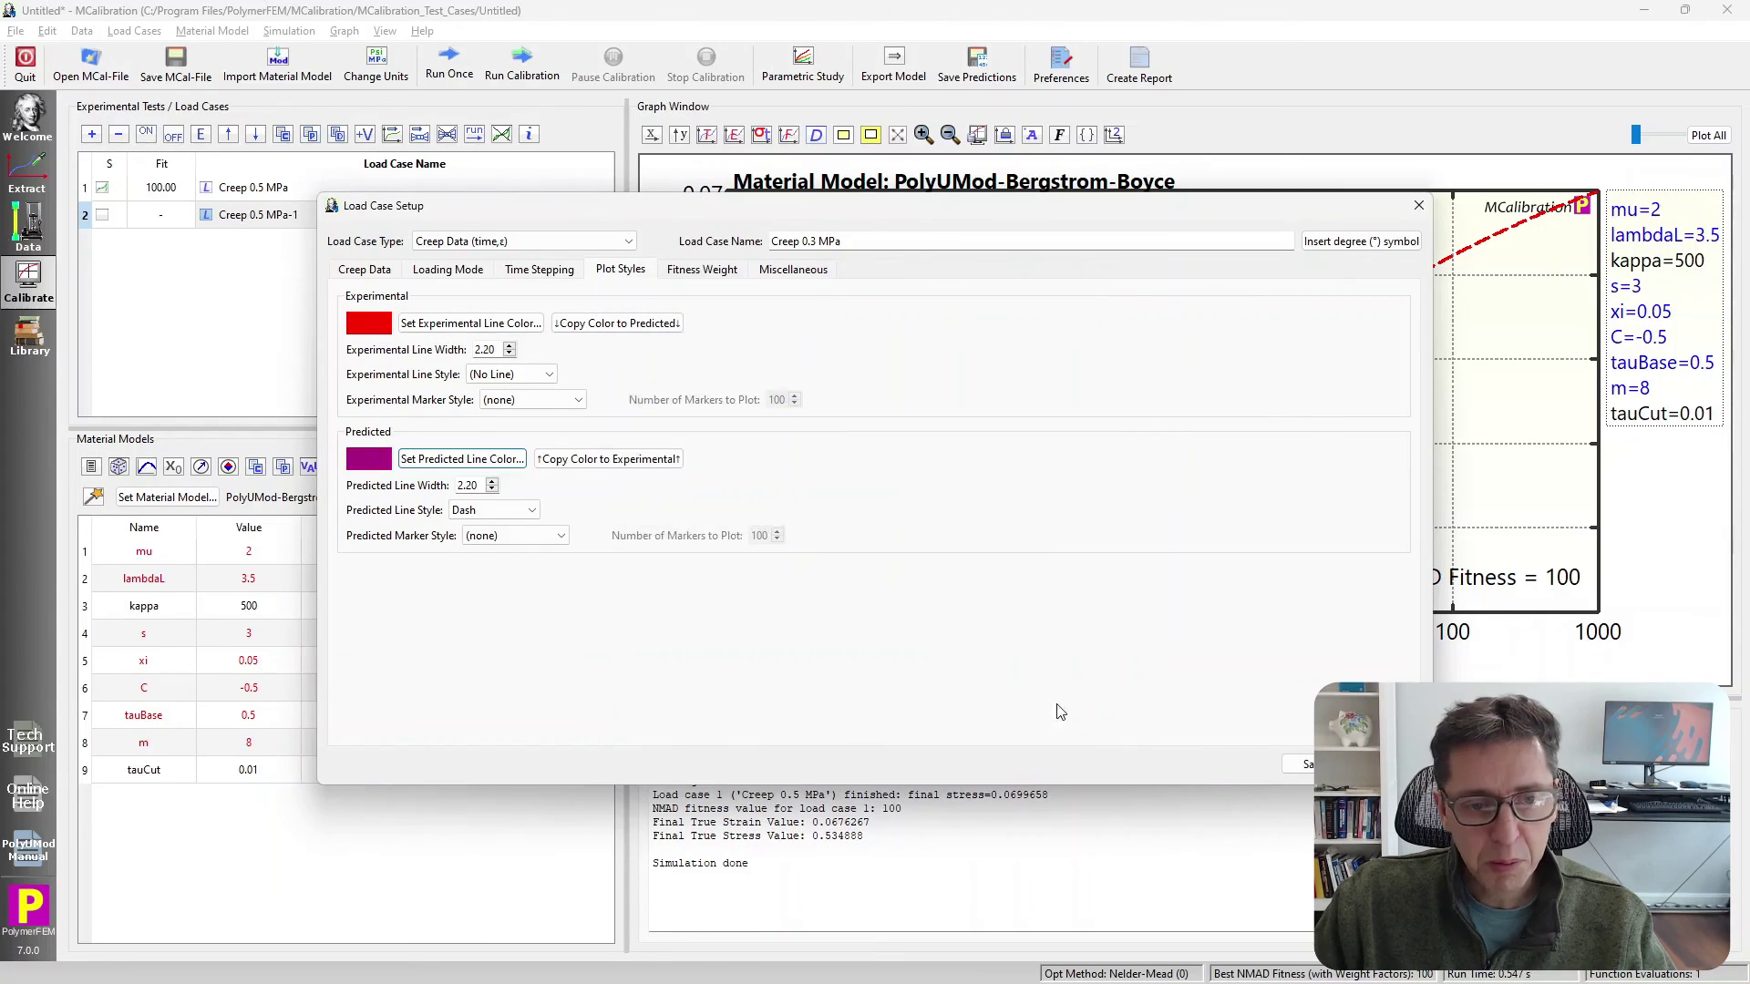
{"action": "left_click", "coordinate": [1301, 765]}
Re-run the Bergstrom-Boyce simulation so the 0.3 MPa creep curve plots beside the 0.5 MPa curve.
{"action": "left_click", "coordinate": [458, 80]}
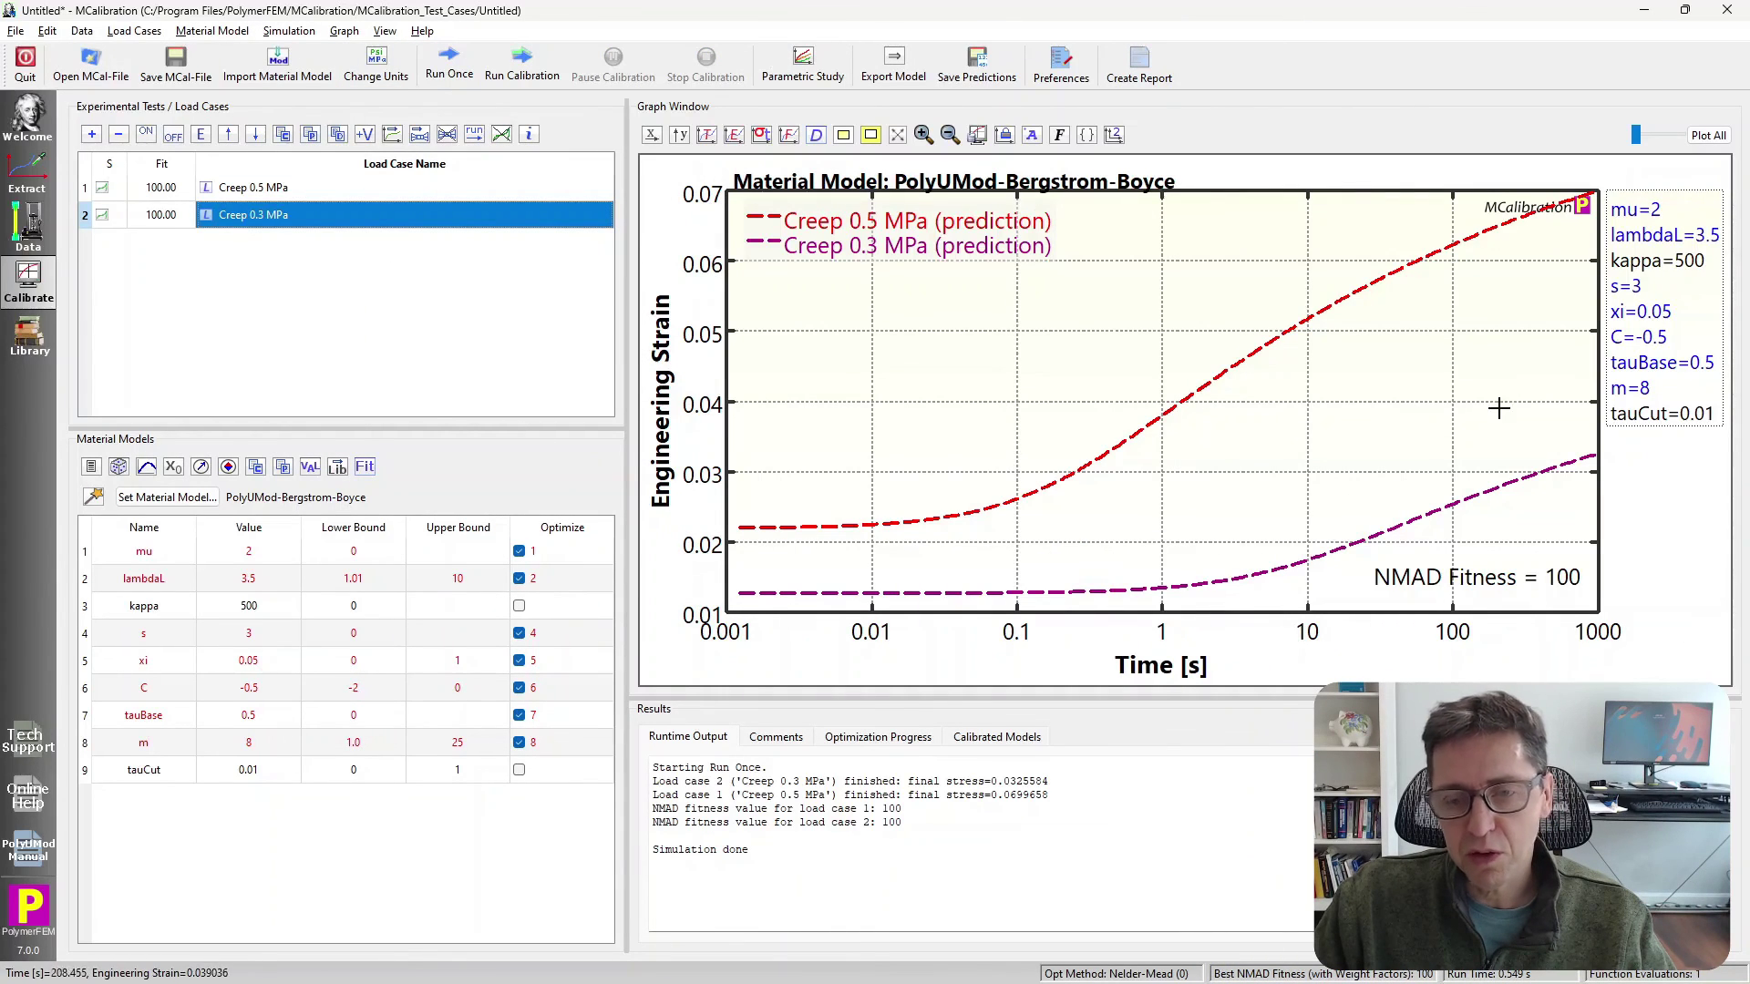
{"action": "mouse_move", "coordinate": [212, 226]}
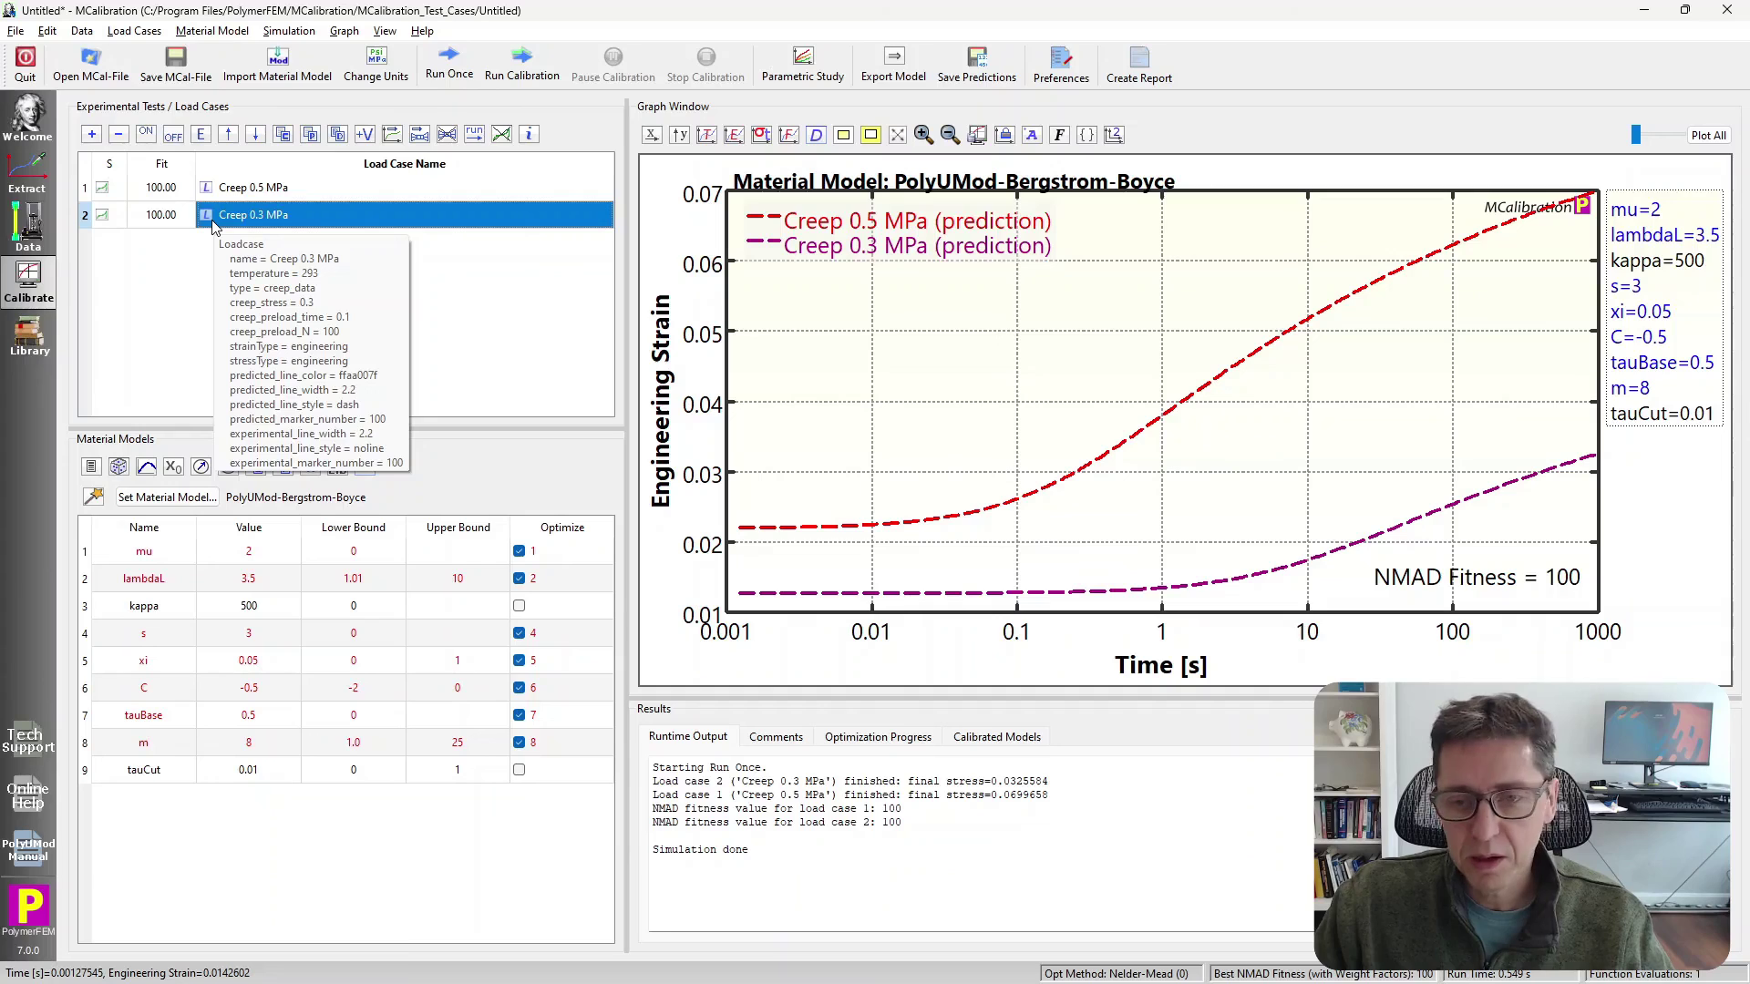